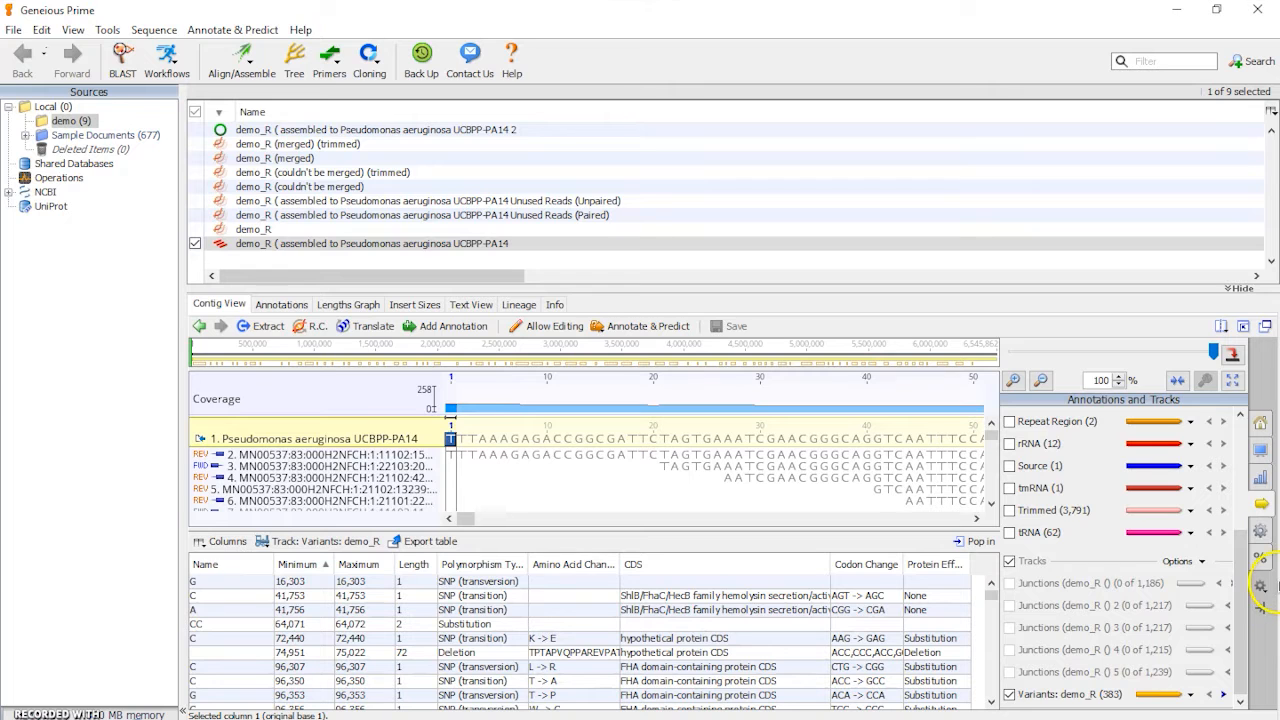
- Go to the first variant in the Variants: demo_R track and examine its annotation details and its row in the variants table
{"action": "left_click_drag", "start_coordinate": [1241, 557], "coordinate": [1250, 382]}
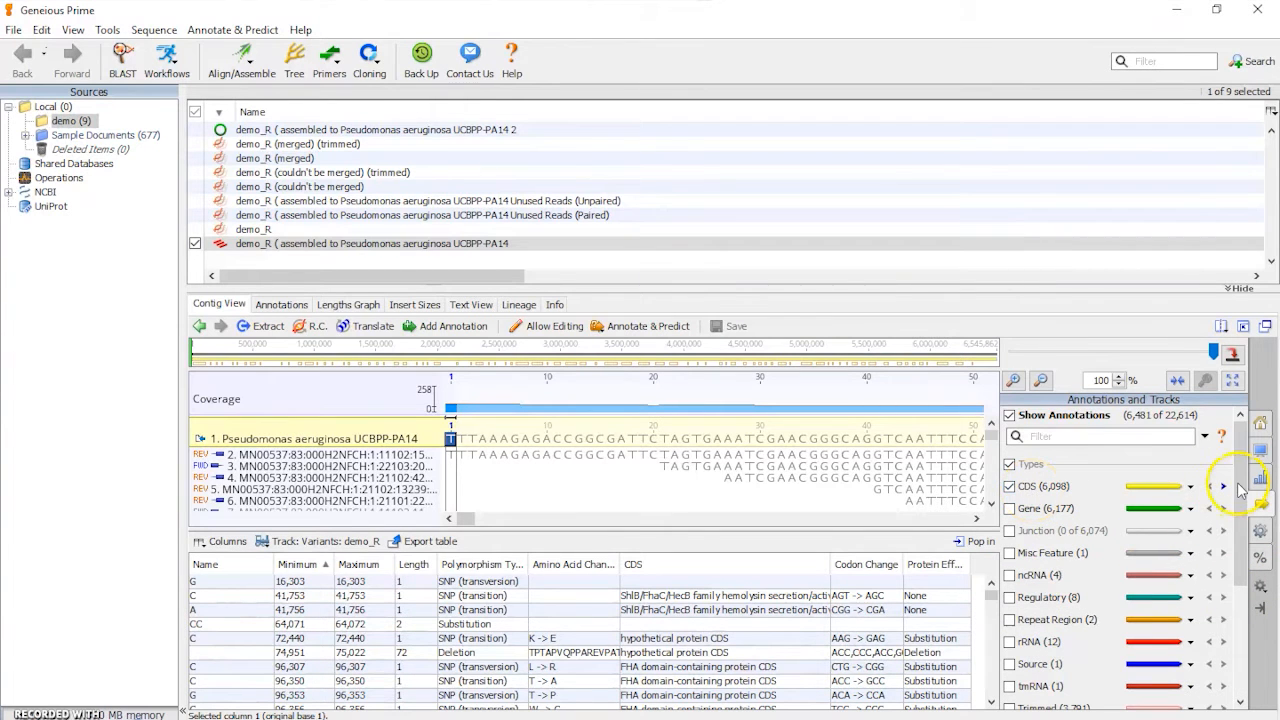
{"action": "scroll", "coordinate": [1222, 600], "scroll_direction": "down", "scroll_amount": 5}
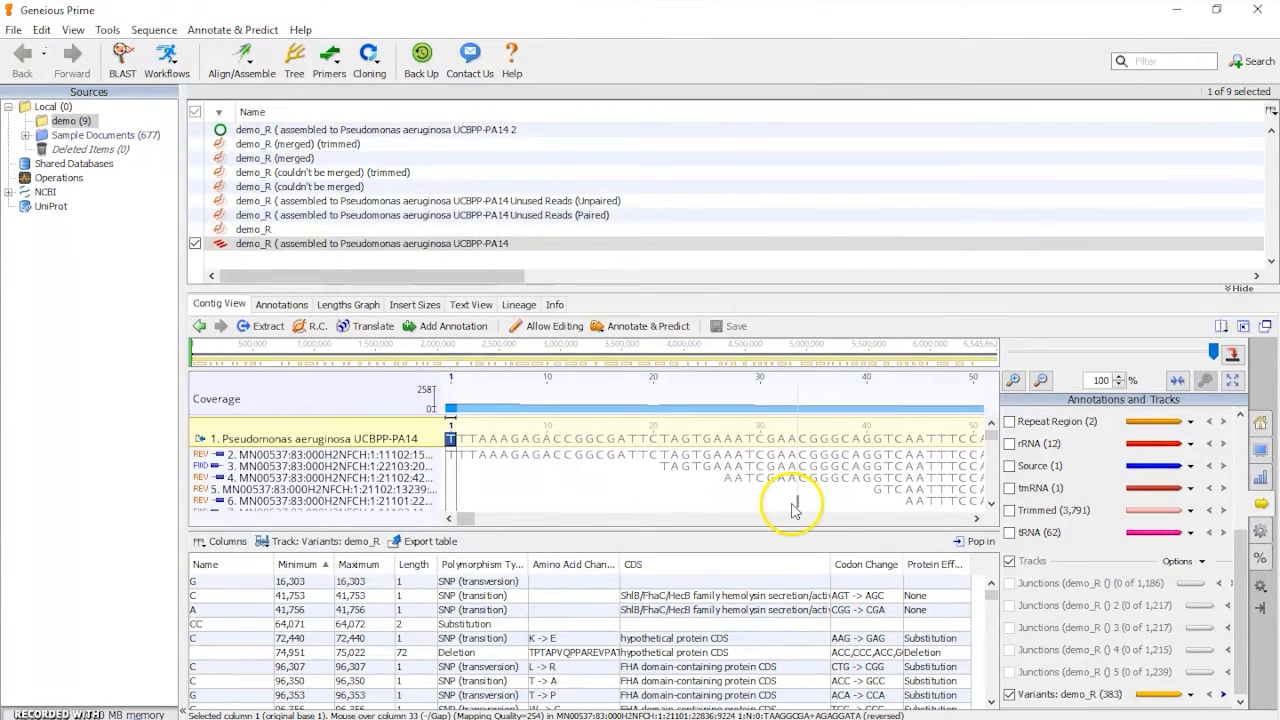
{"action": "left_click", "coordinate": [1224, 696]}
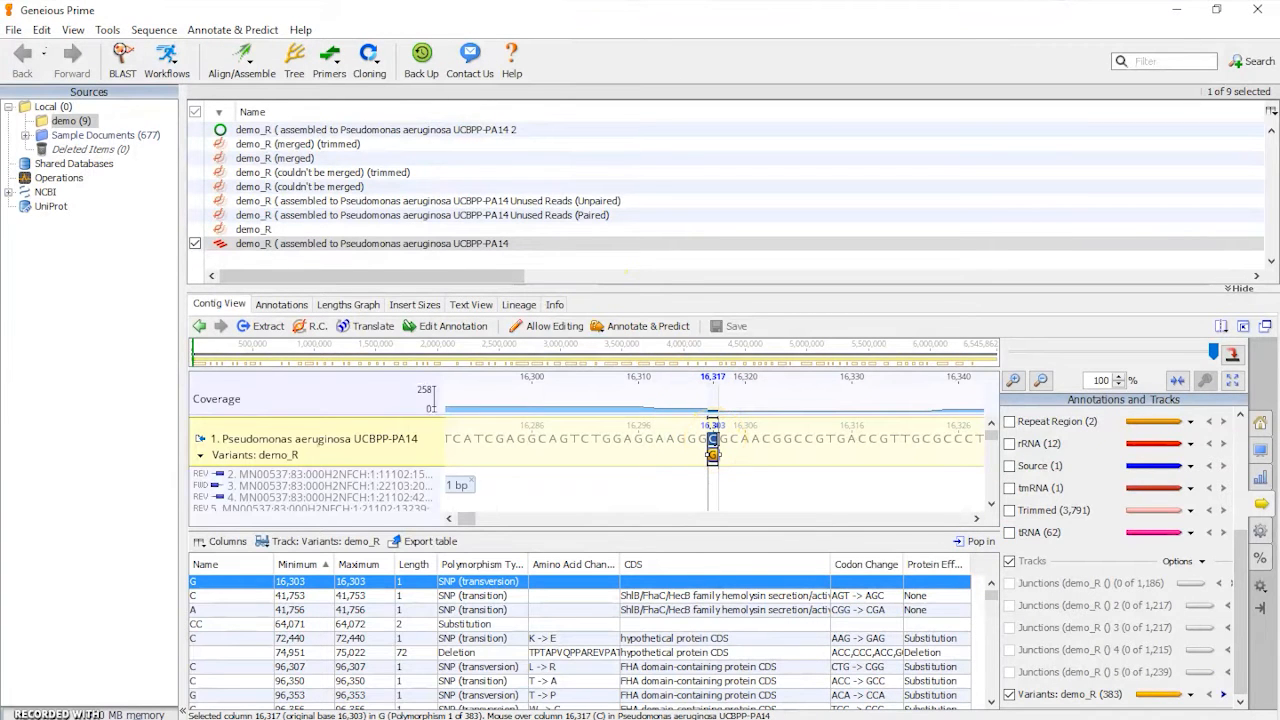
{"action": "left_click", "coordinate": [712, 454]}
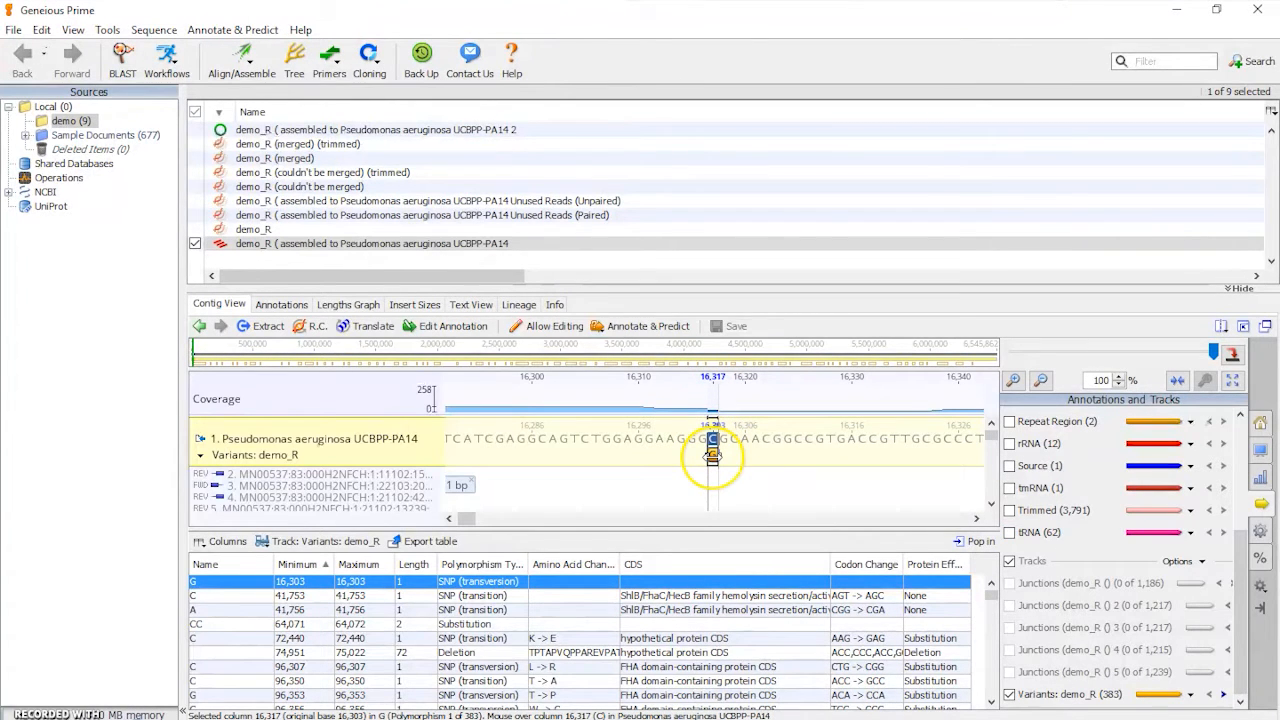
{"action": "mouse_move", "coordinate": [712, 454]}
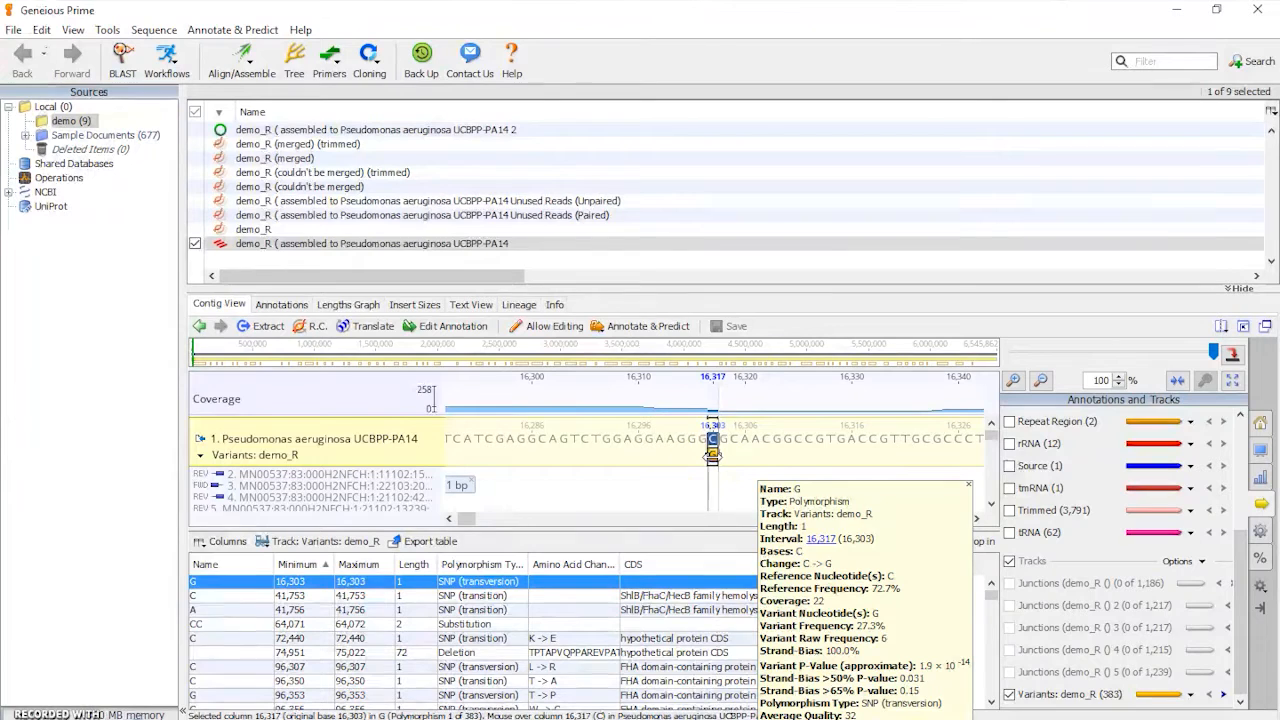
{"action": "left_click", "coordinate": [712, 454]}
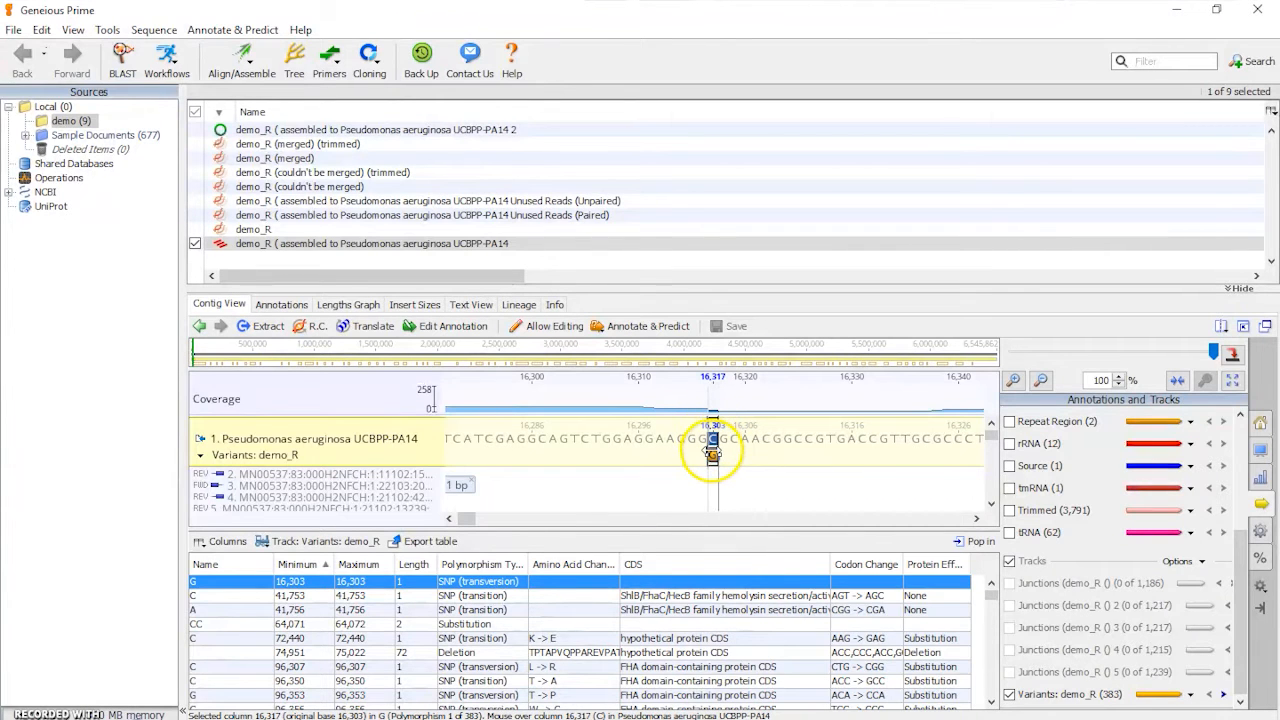
{"action": "mouse_move", "coordinate": [712, 454]}
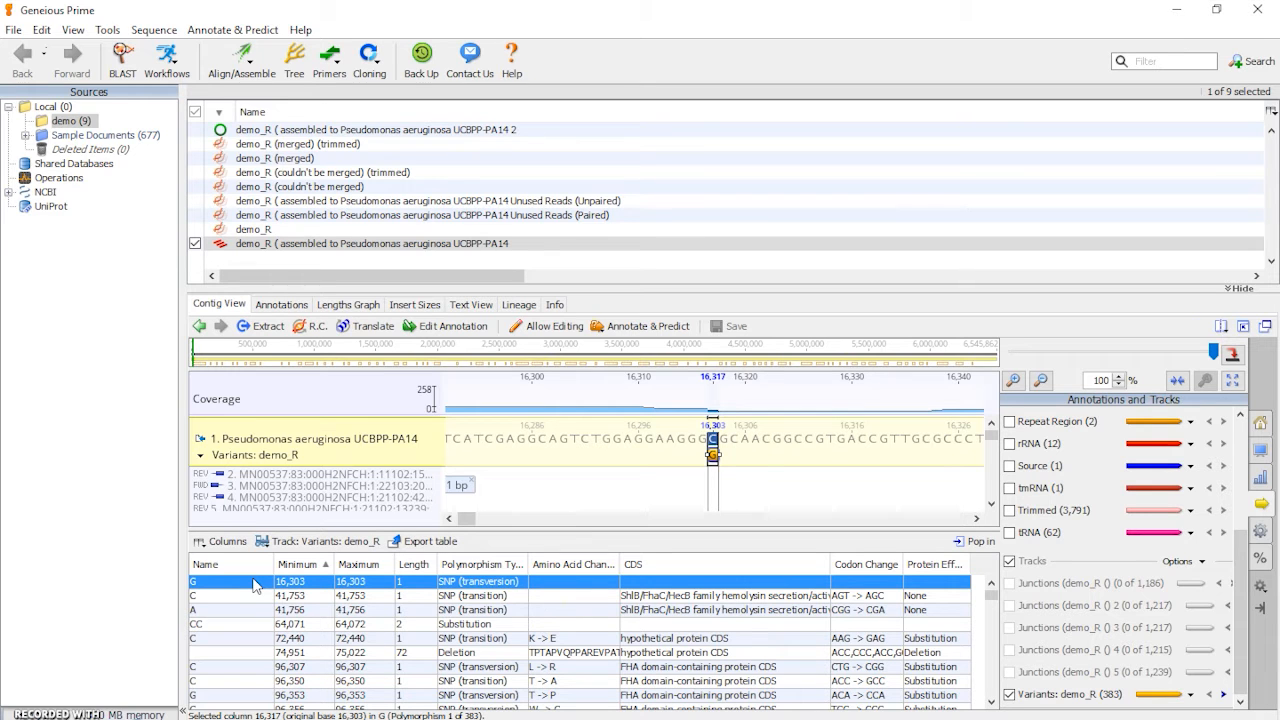
{"action": "left_click", "coordinate": [492, 584]}
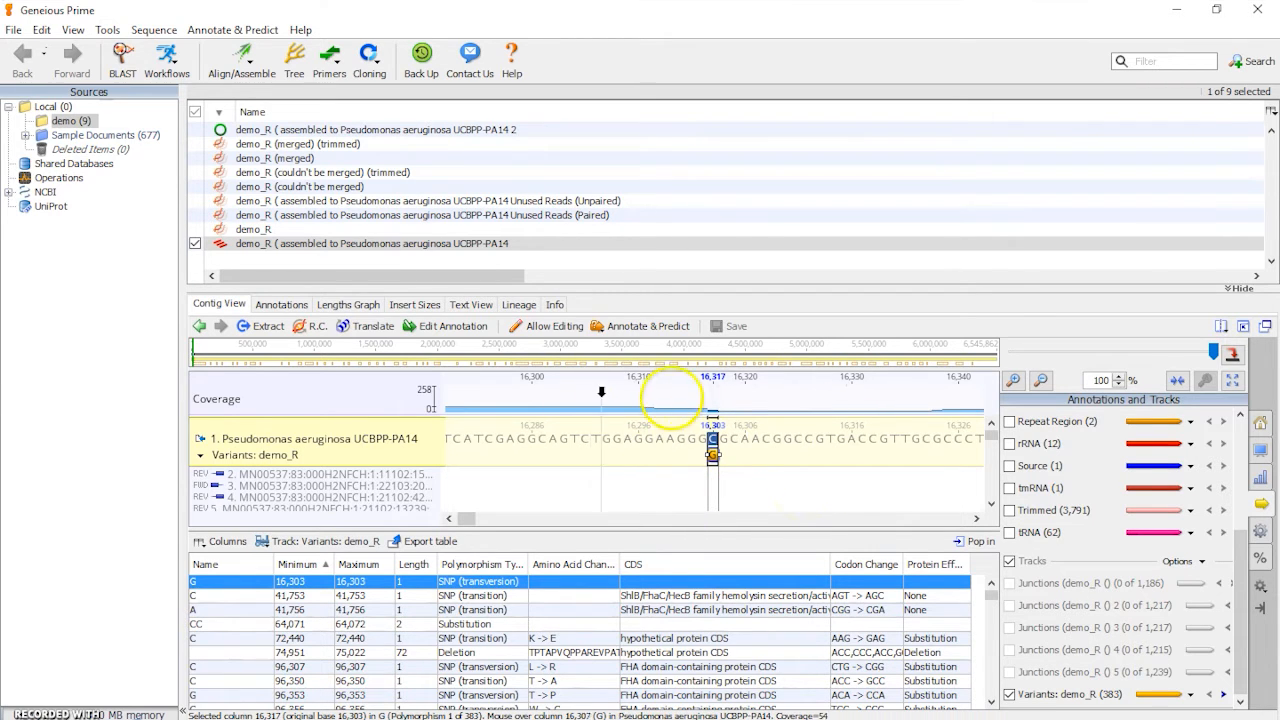
- Go to the next variant in the Variants: demo_R track and examine it against the overlapping CDS annotation
{"action": "left_click", "coordinate": [1223, 694]}
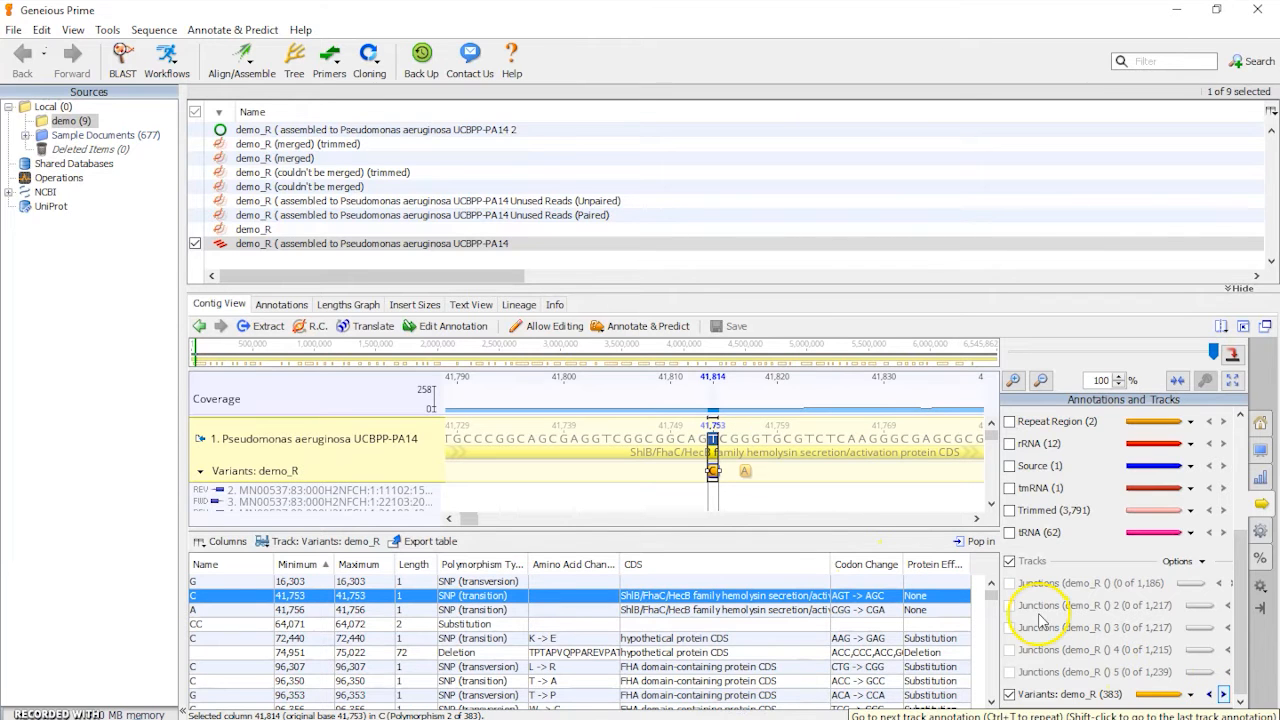
{"action": "left_click", "coordinate": [776, 460]}
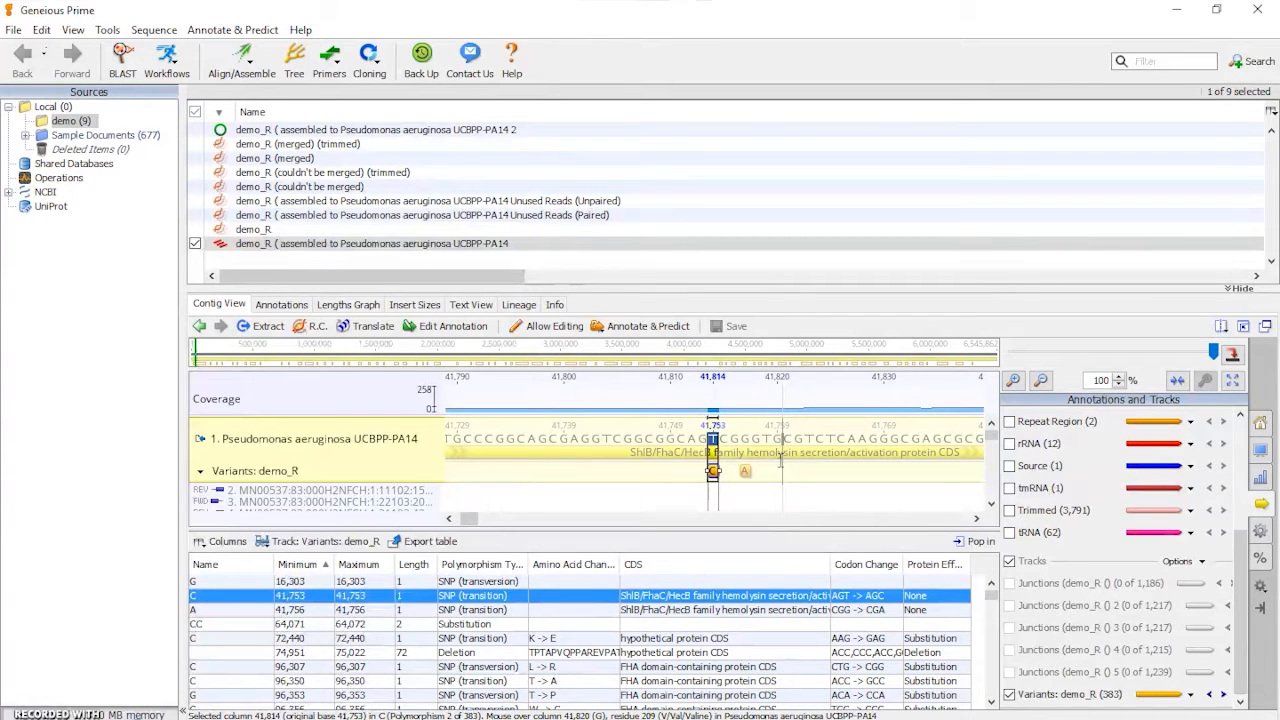
{"action": "left_click", "coordinate": [730, 441]}
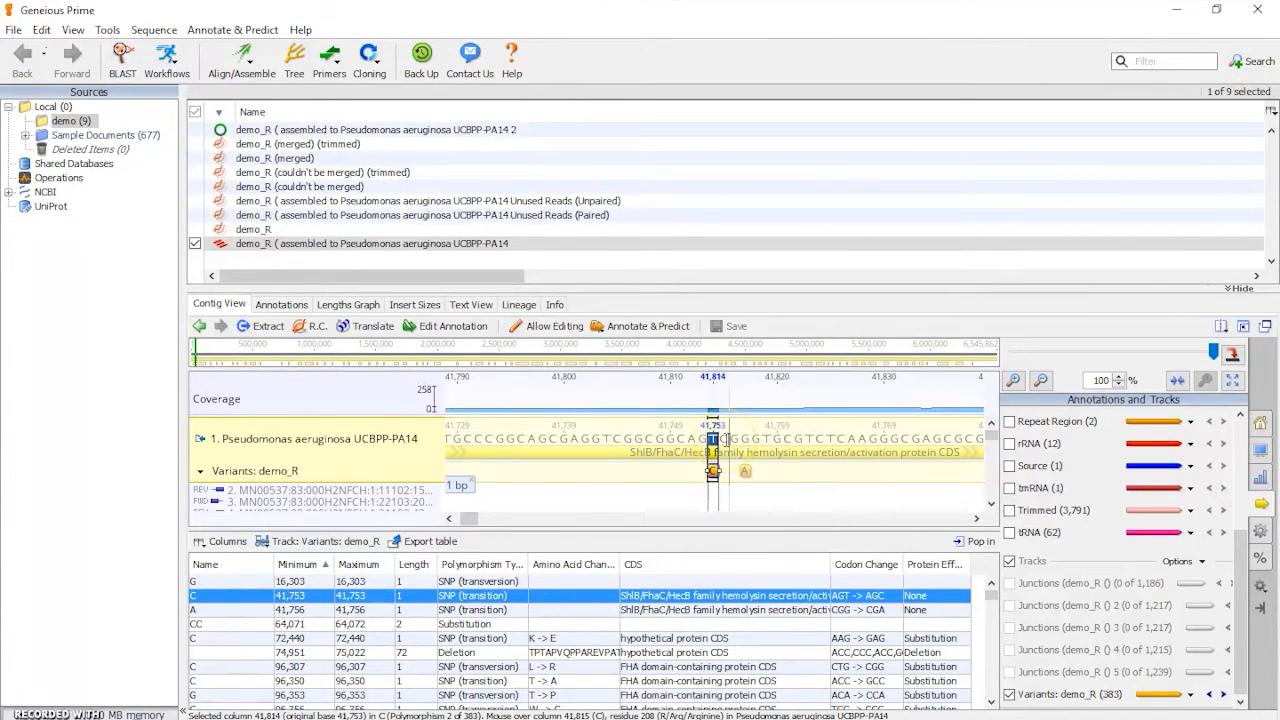
{"action": "left_click", "coordinate": [713, 471]}
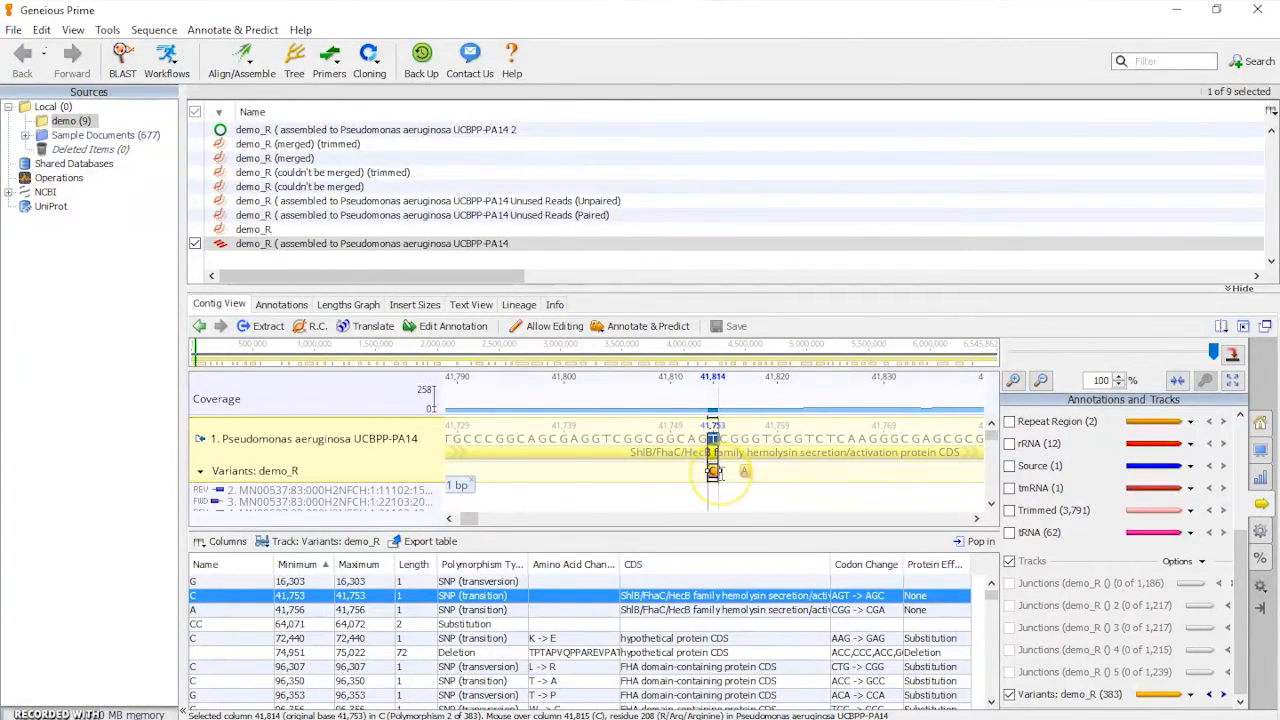
- Advance three variants along the Variants: demo_R track to the polymorphism at position 72,440
{"action": "left_click", "coordinate": [1223, 695]}
{"action": "left_click", "coordinate": [1223, 695]}
{"action": "left_click", "coordinate": [1223, 695]}
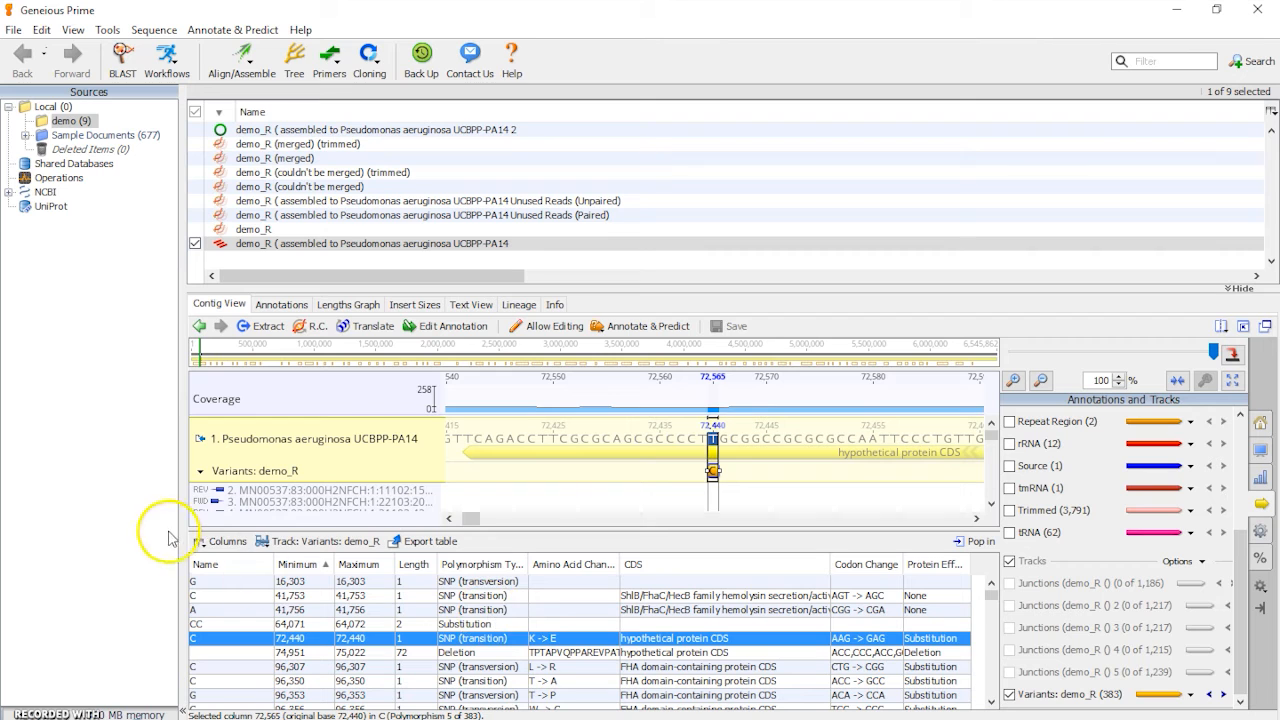
- Review the variants table's column selection, keep it as is, and export the table as a CSV file to the WorkDocs folder
{"action": "left_click", "coordinate": [222, 545]}
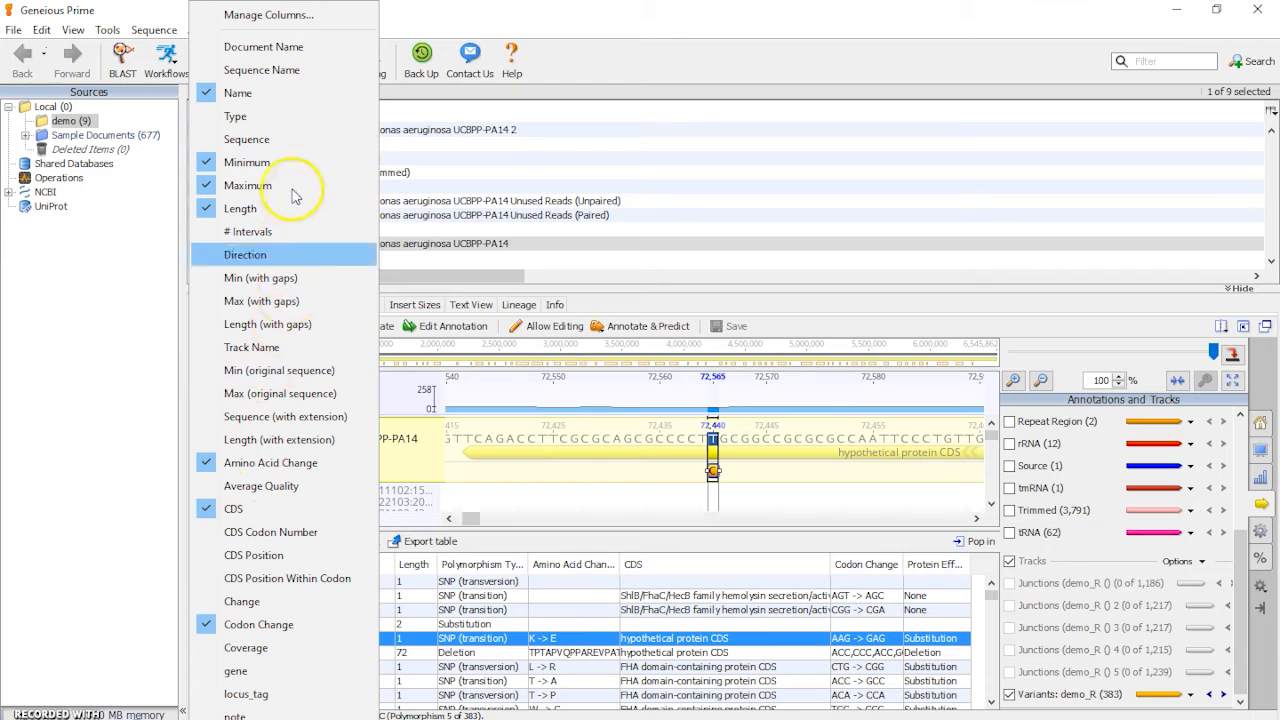
{"action": "left_click", "coordinate": [292, 15]}
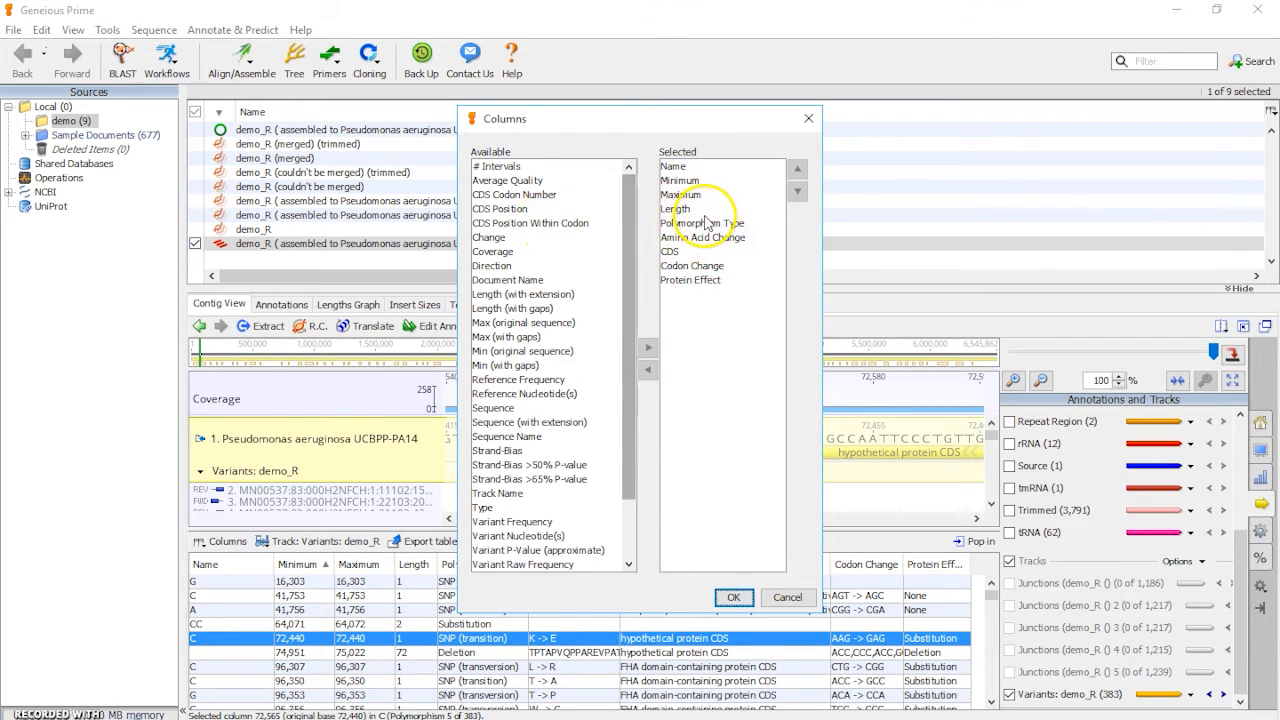
{"action": "left_click", "coordinate": [740, 598]}
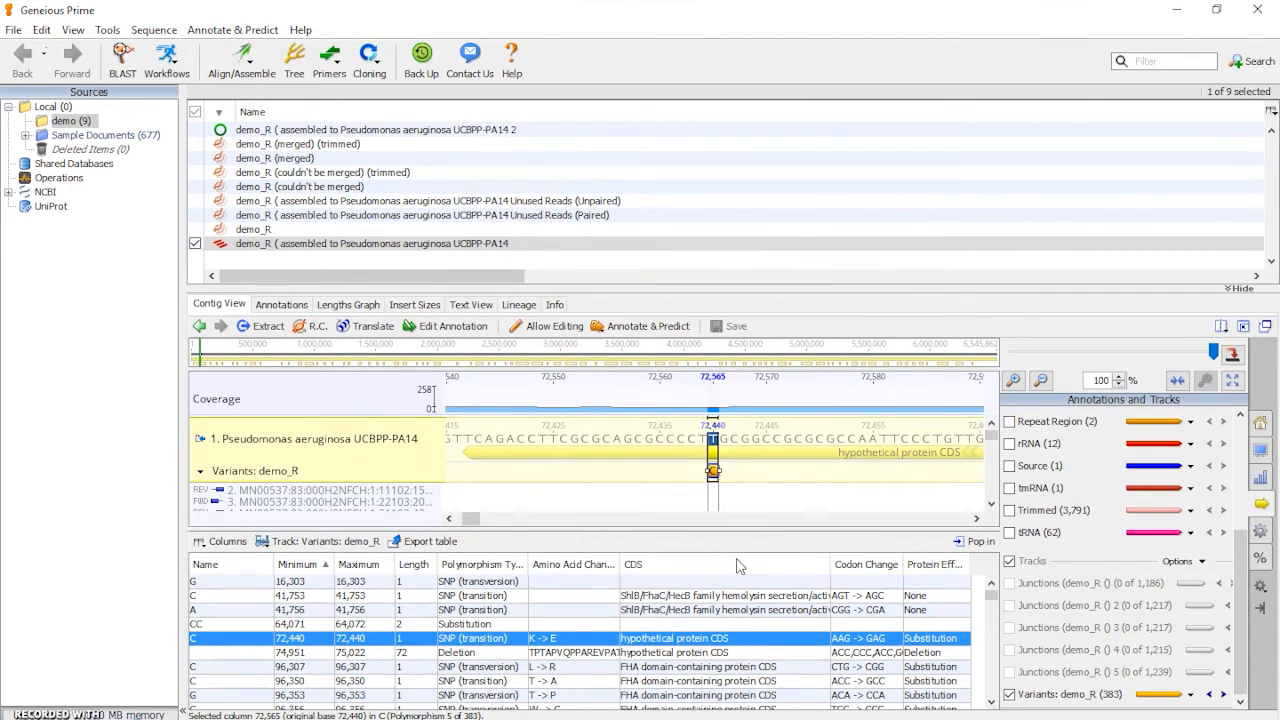
{"action": "left_click", "coordinate": [445, 541]}
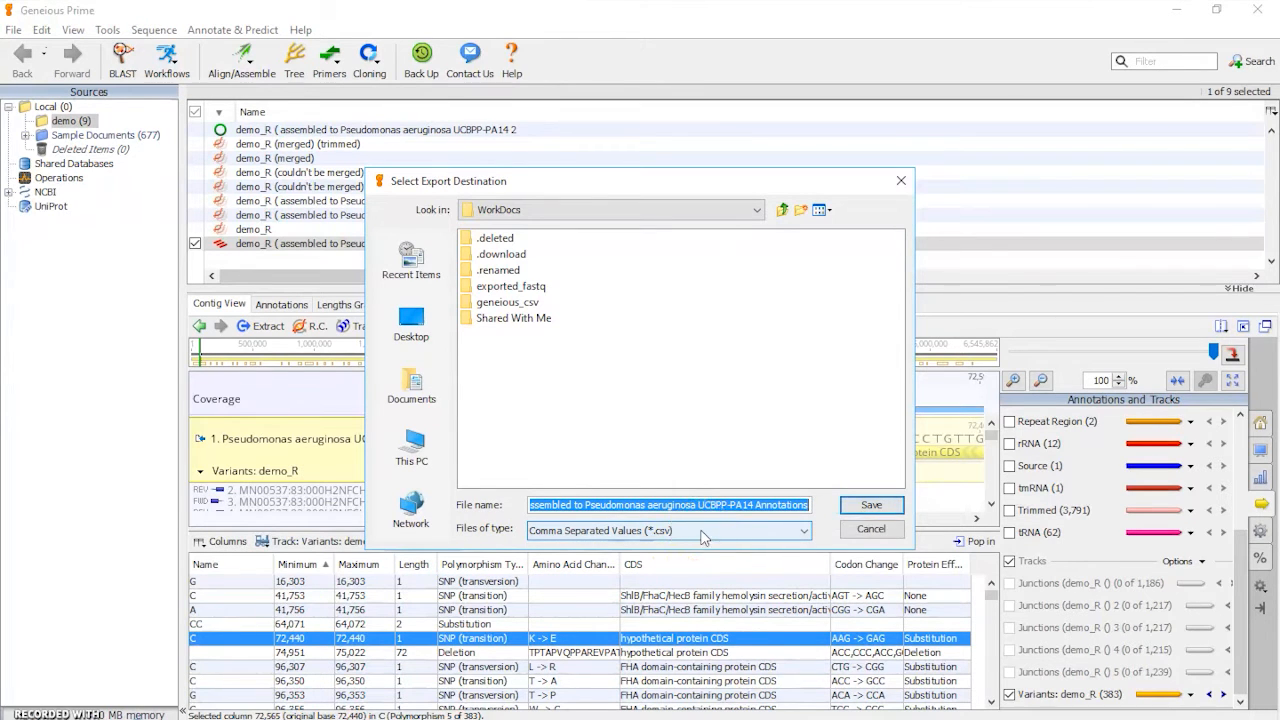
{"action": "left_click", "coordinate": [884, 508]}
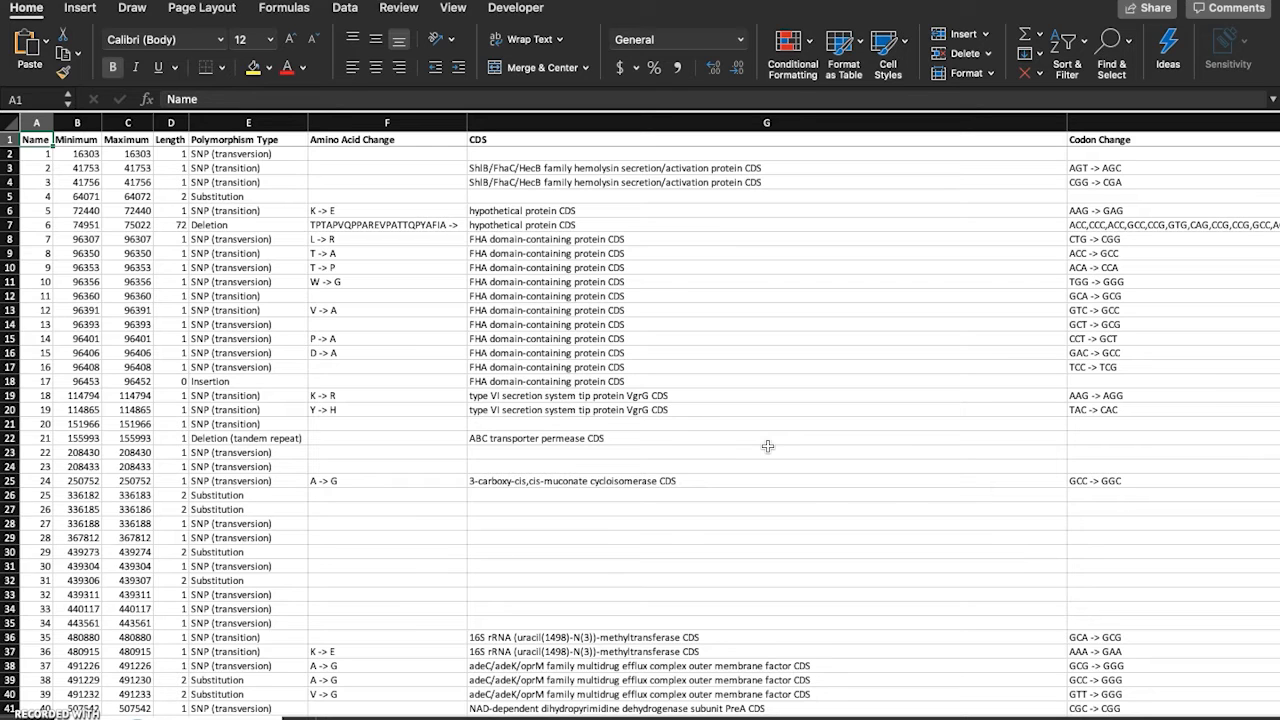
- Switch to Excel and examine the Name, Minimum, Maximum and Length columns of the exported variants table
{"action": "left_click", "coordinate": [36, 143]}
{"action": "left_click", "coordinate": [78, 140]}
{"action": "left_click", "coordinate": [120, 140]}
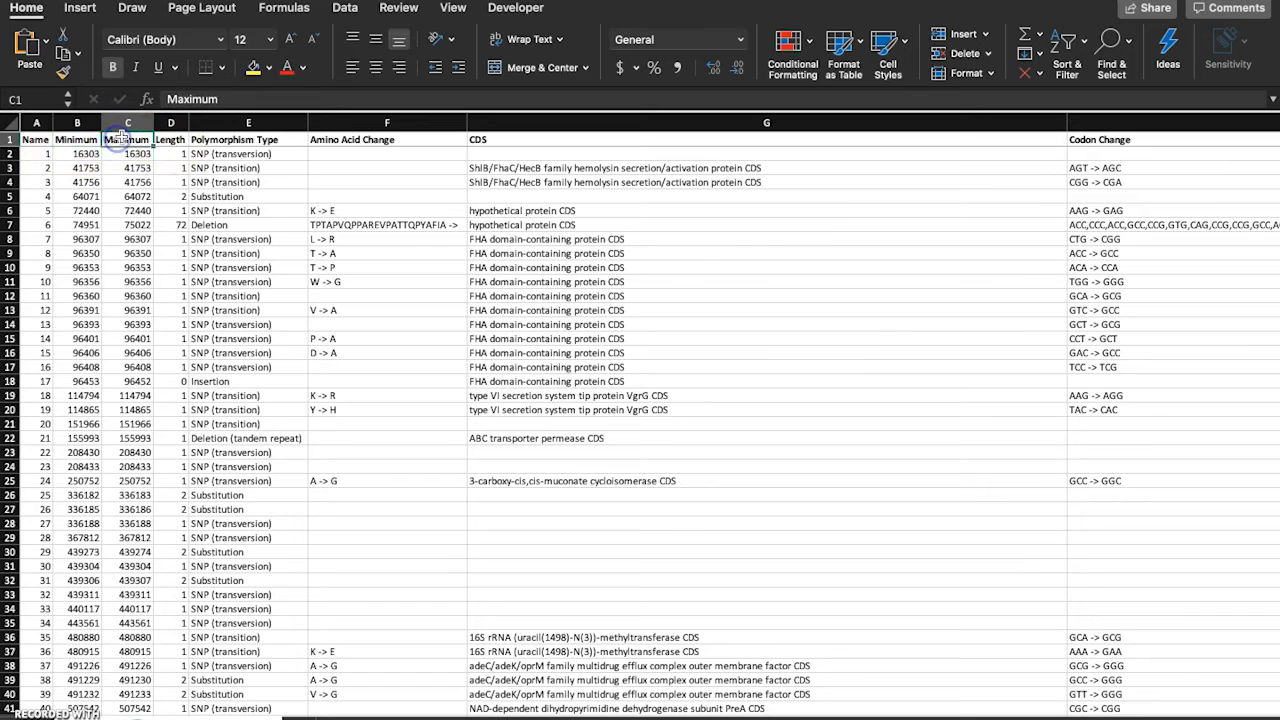
{"action": "left_click", "coordinate": [80, 140]}
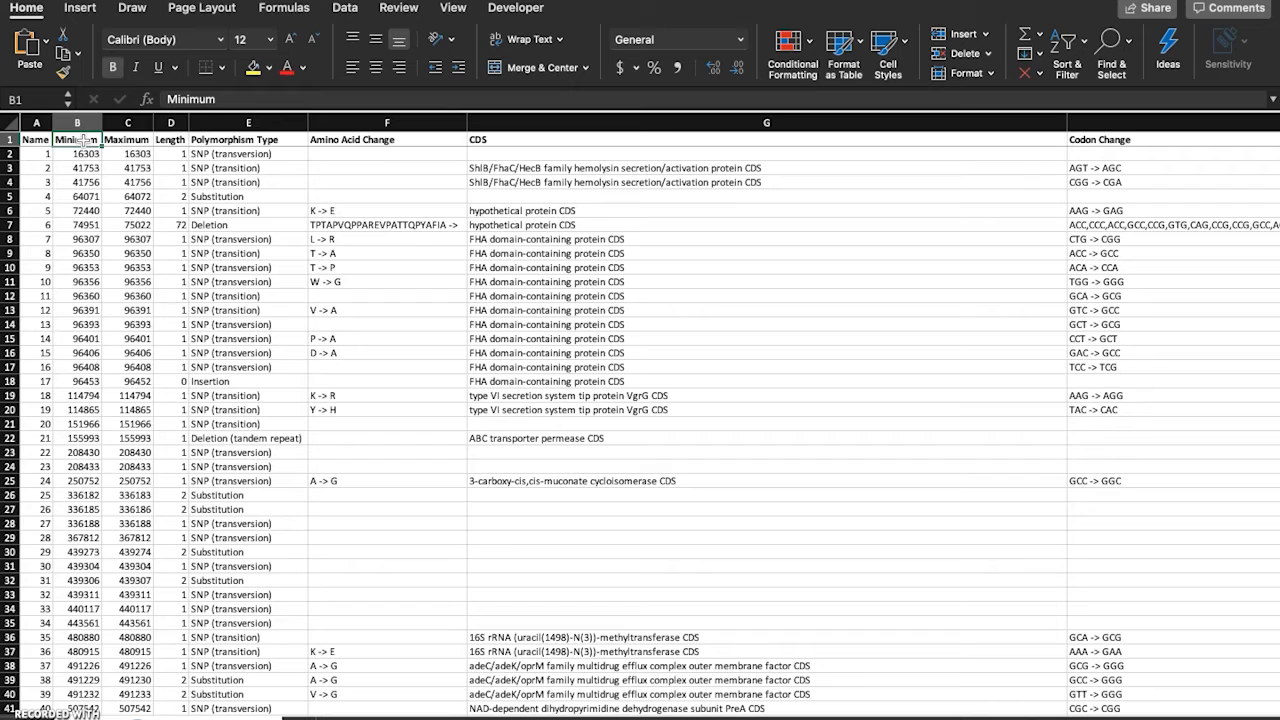
{"action": "left_click", "coordinate": [80, 155]}
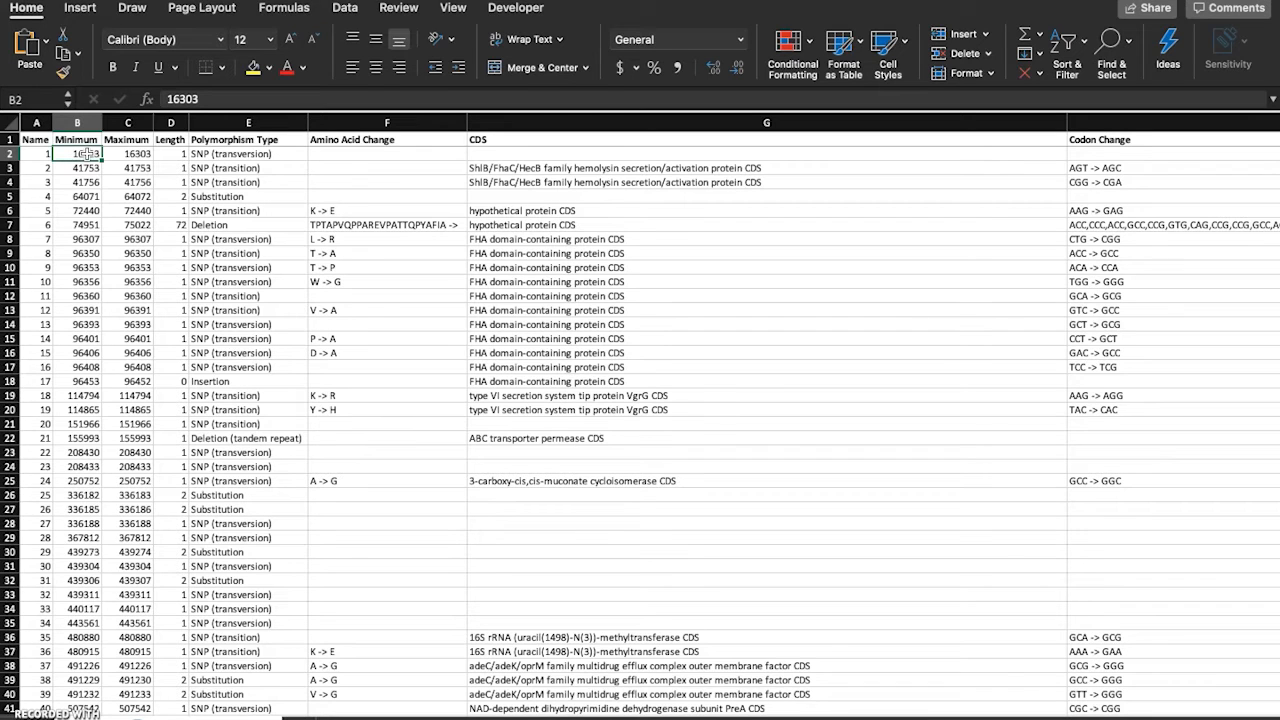
{"action": "key", "text": "Right"}
{"action": "key", "text": "Right"}
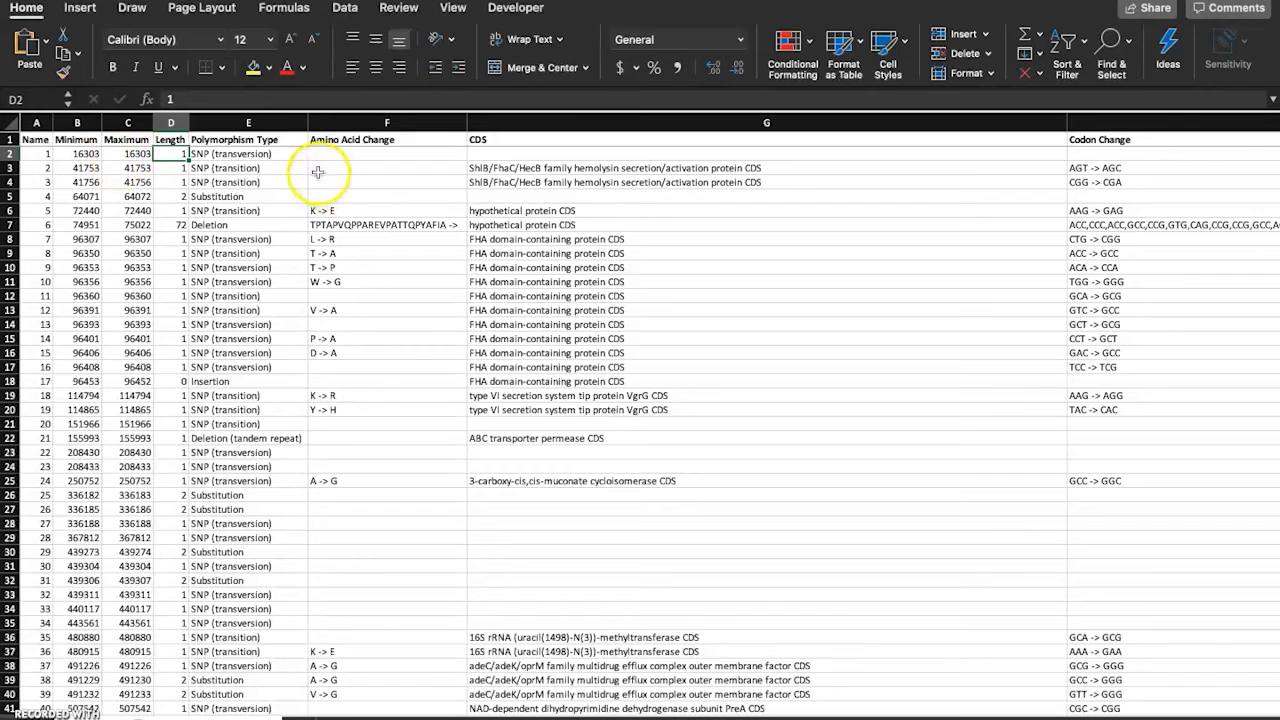
- Examine the different variant types listed in the Polymorphism Type column, including transversion, transition, insertion, deletion and substitution
{"action": "left_click", "coordinate": [258, 155]}
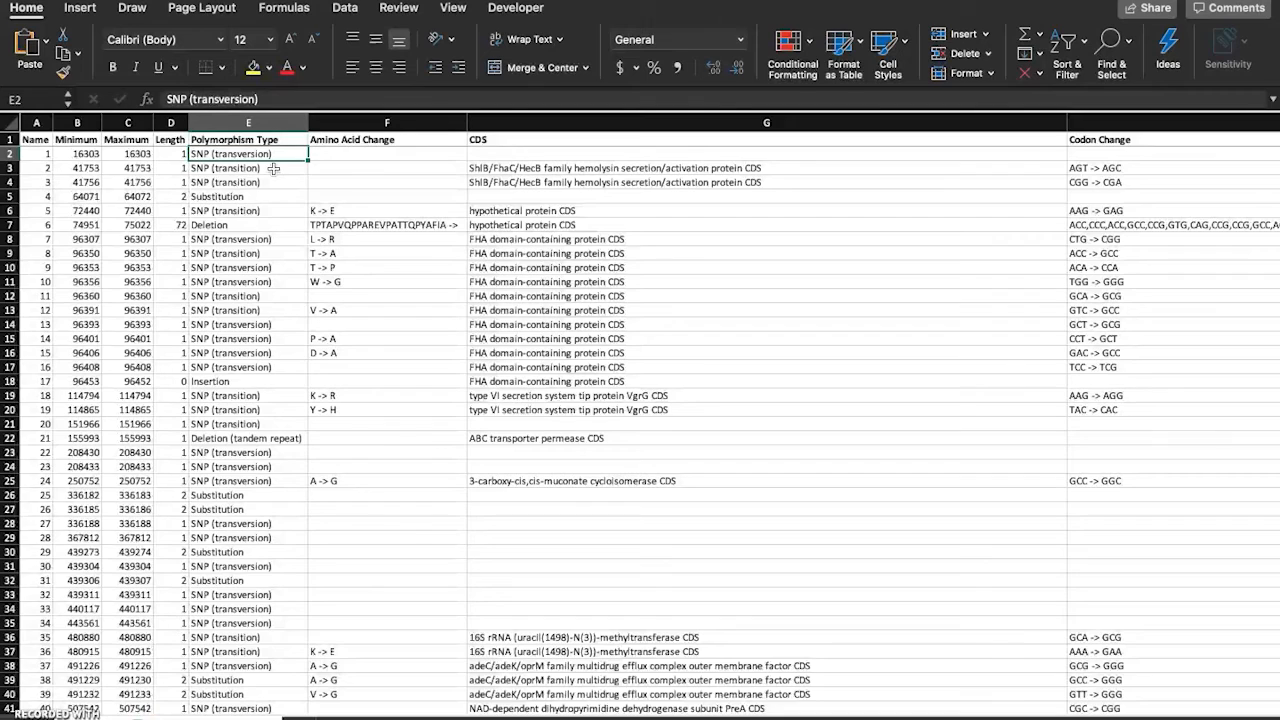
{"action": "left_click", "coordinate": [272, 169]}
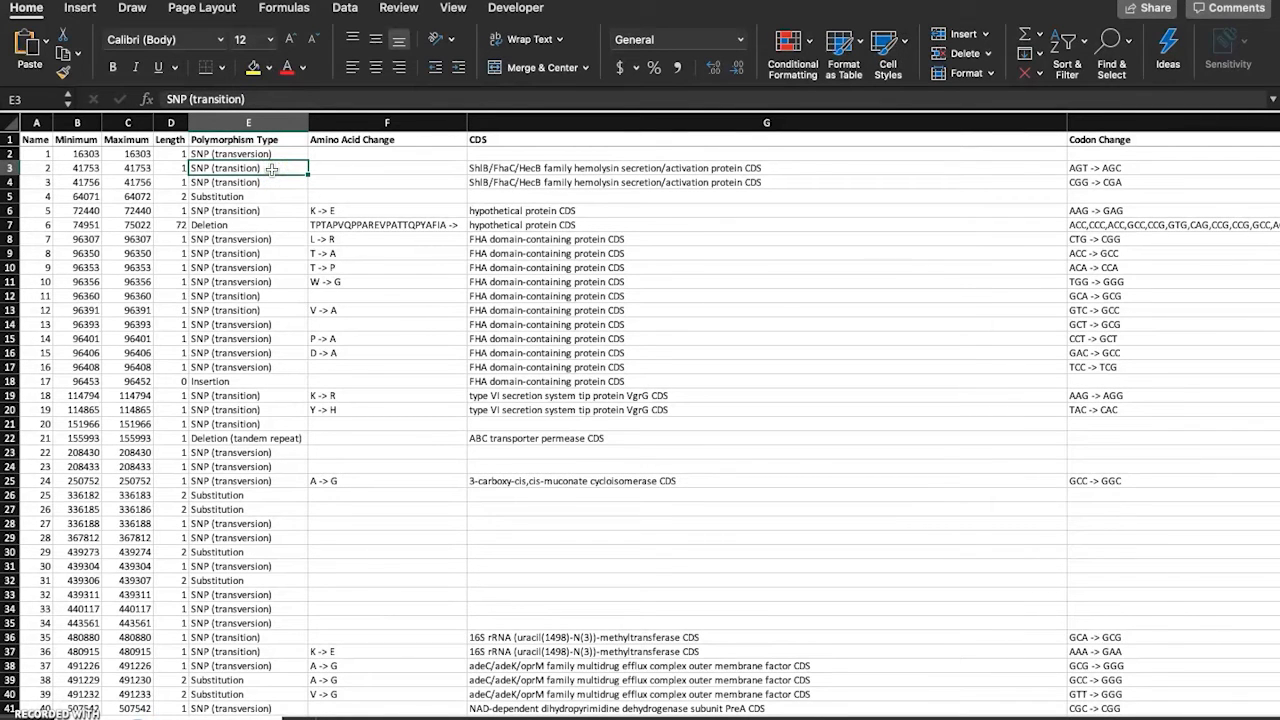
{"action": "left_click", "coordinate": [246, 381]}
{"action": "left_click", "coordinate": [250, 224]}
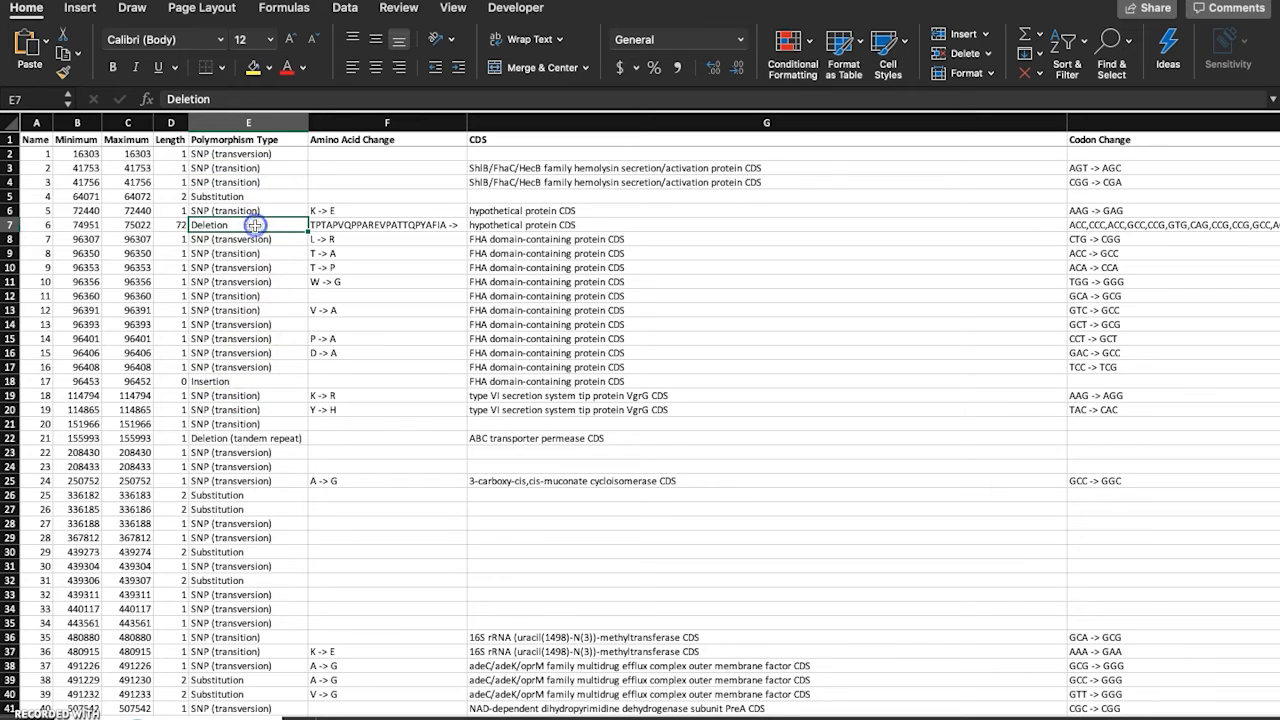
{"action": "left_click", "coordinate": [253, 509]}
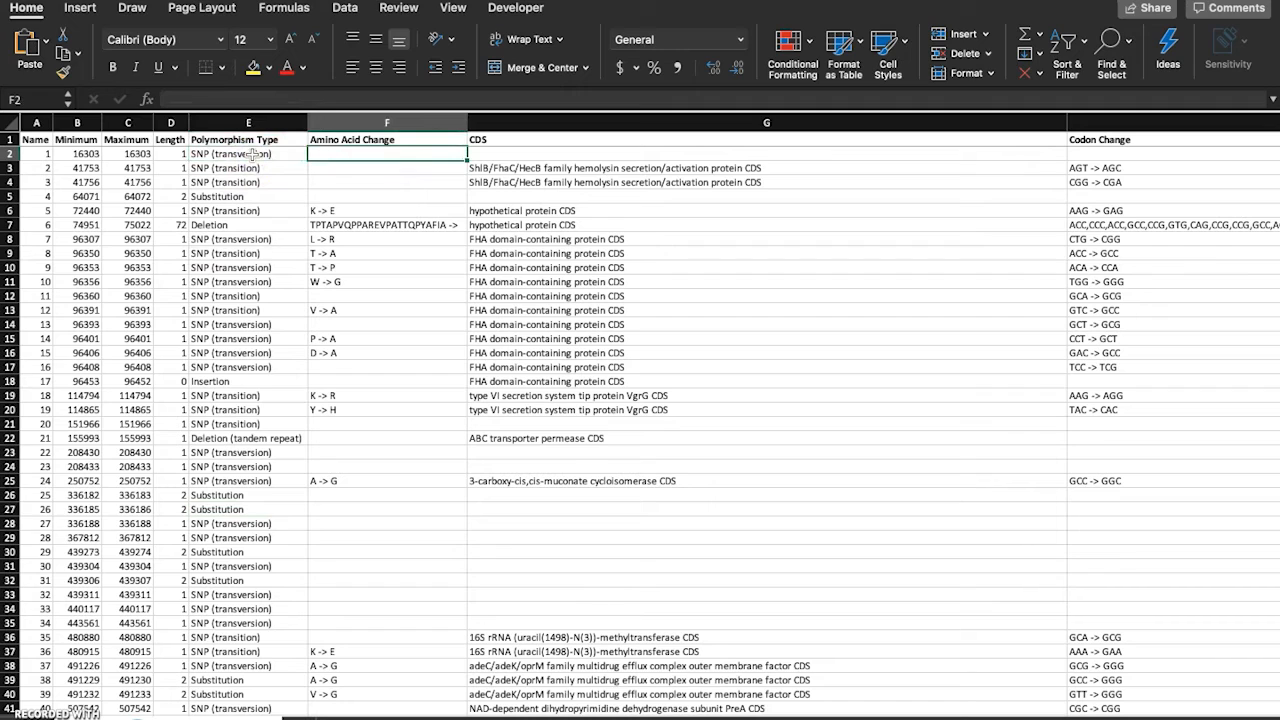
- Examine the Amino Acid Change column from row 2 down to row 7, comparing empty cells with filled ones
{"action": "left_click", "coordinate": [337, 210]}
{"action": "left_click", "coordinate": [345, 153]}
{"action": "key", "text": "Down"}
{"action": "key", "text": "Down"}
{"action": "key", "text": "Down"}
{"action": "key", "text": "Down"}
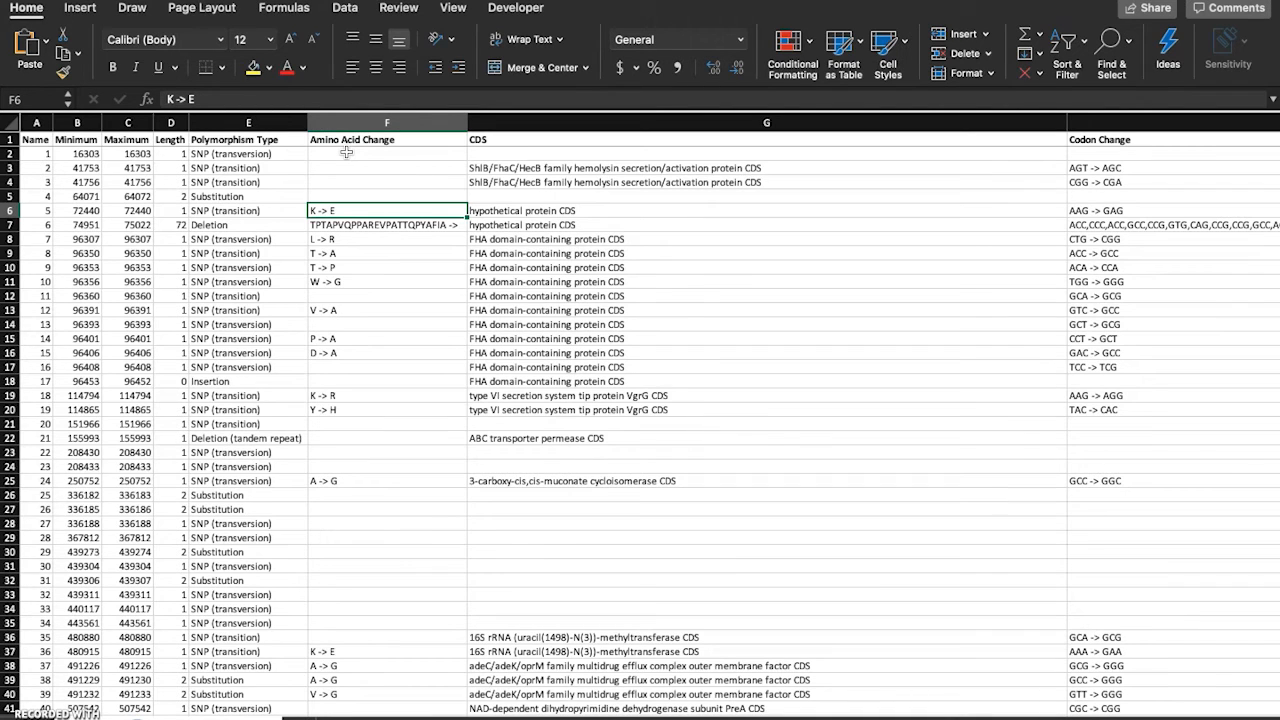
{"action": "key", "text": "Down"}
{"action": "key", "text": "Up"}
- Examine the CDS column in rows 2 to 6, comparing variants with and without a coding sequence
{"action": "key", "text": "Right"}
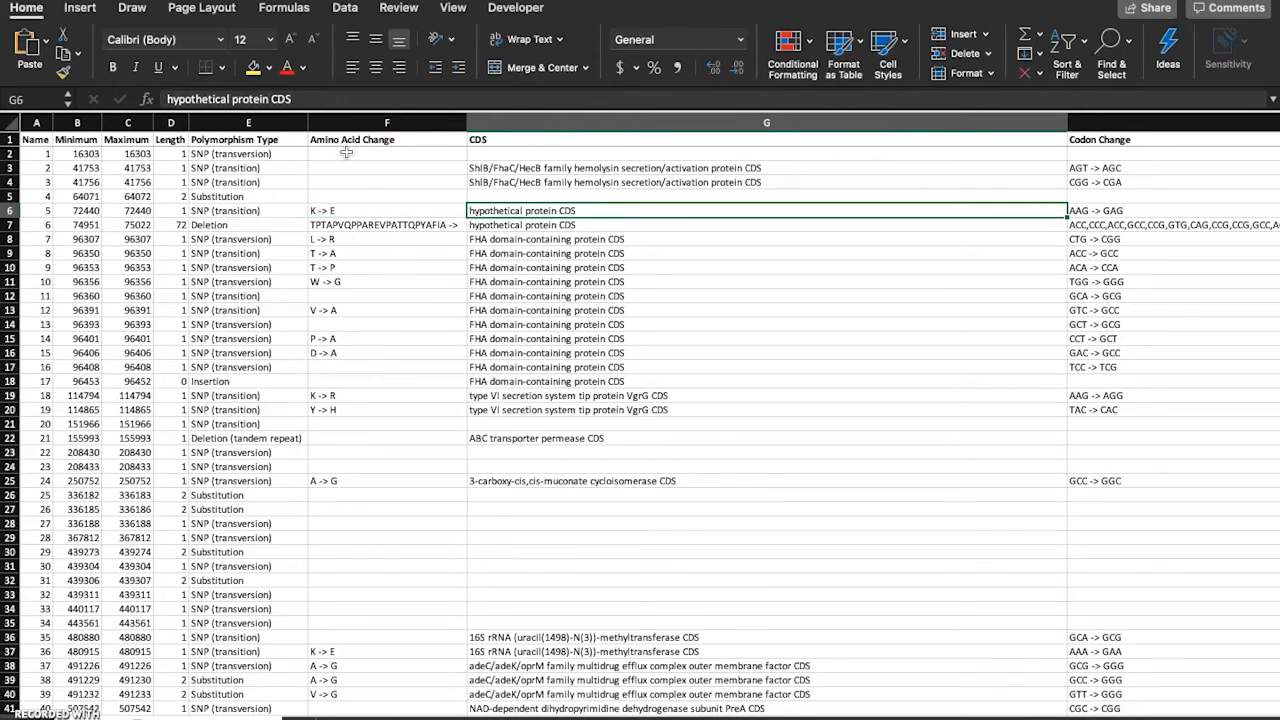
{"action": "key", "text": "Up"}
{"action": "key", "text": "Up"}
{"action": "key", "text": "Up"}
{"action": "key", "text": "Up"}
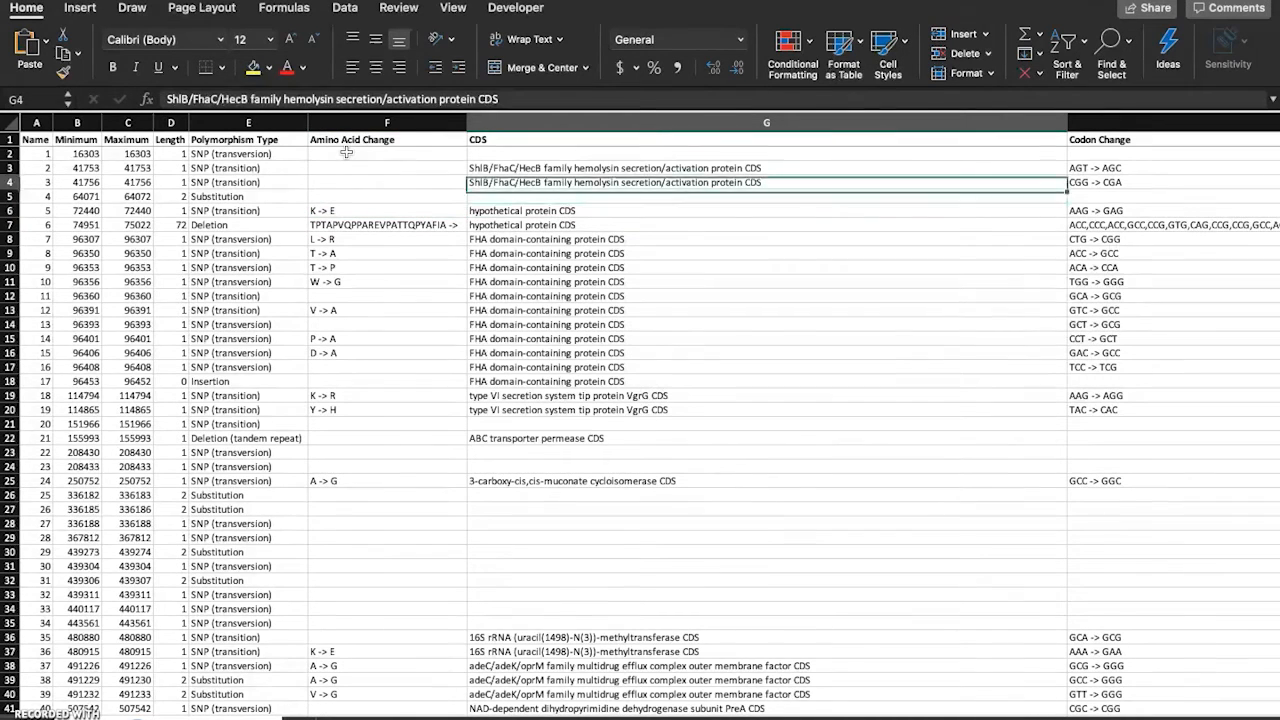
{"action": "left_click", "coordinate": [566, 154]}
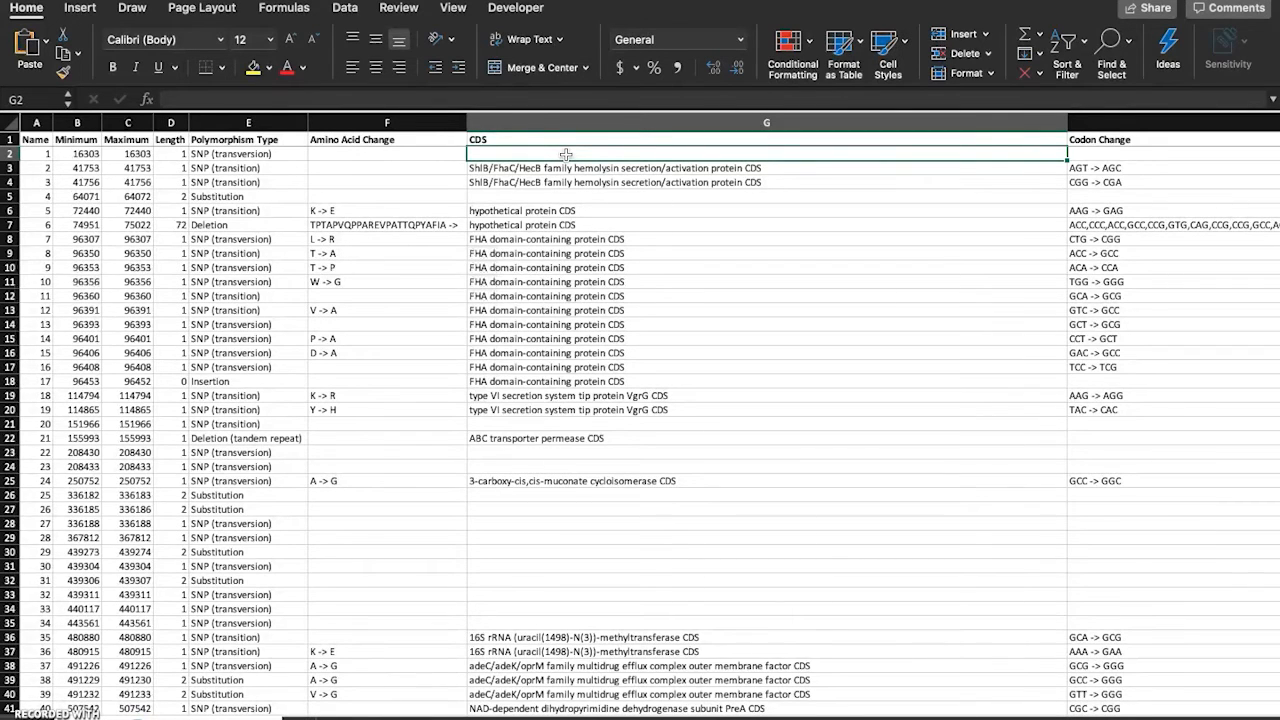
{"action": "key", "text": "Down"}
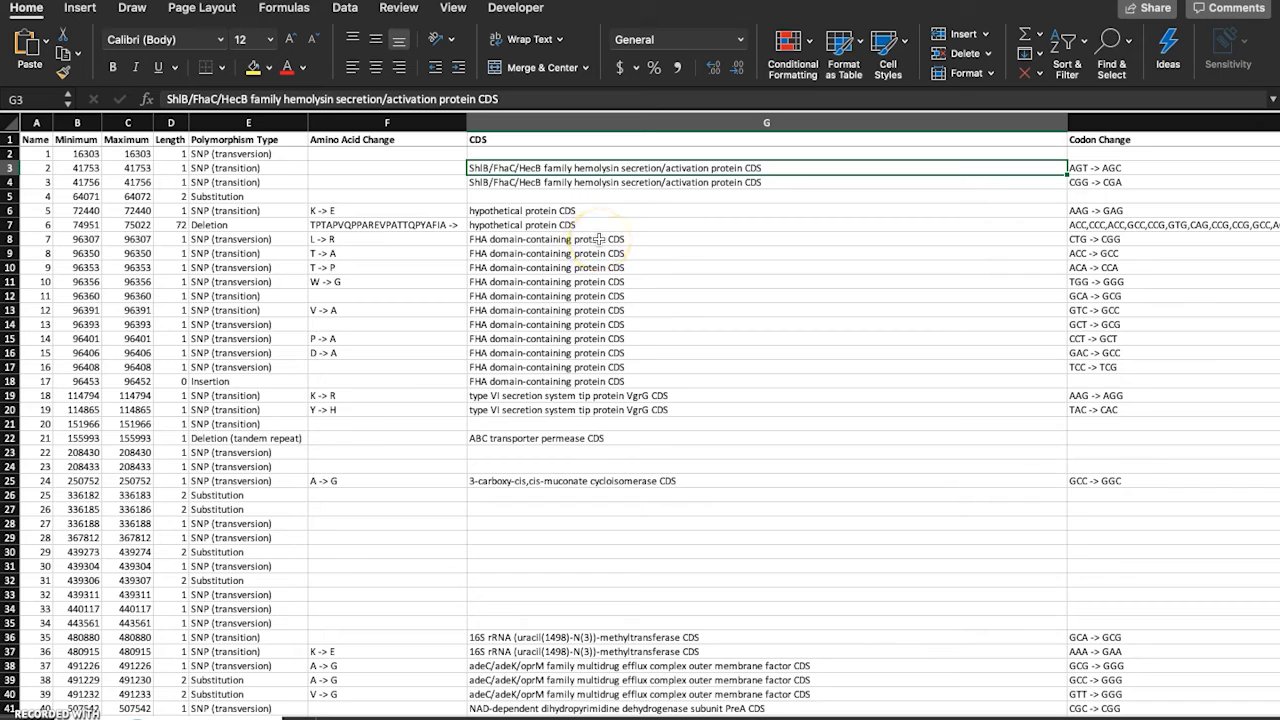
{"action": "left_click", "coordinate": [628, 155]}
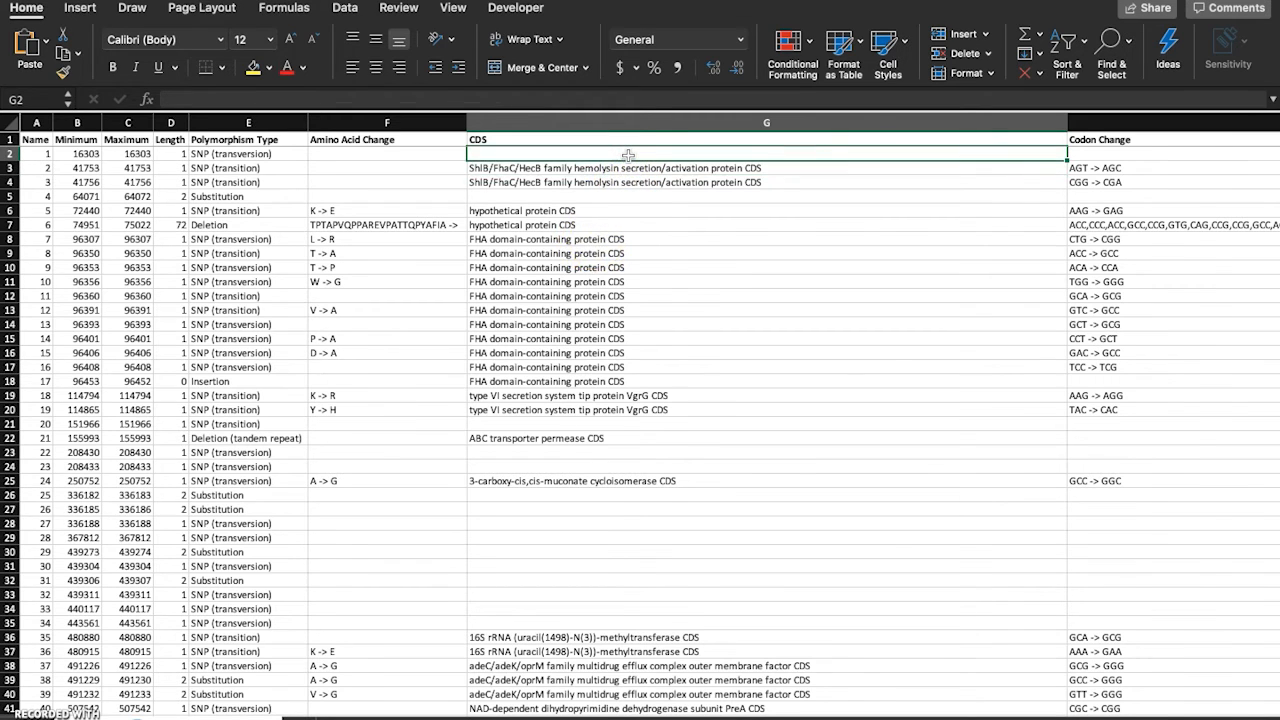
- Examine the Codon Change column for the variants in rows 2 and 3
{"action": "key", "text": "Right"}
{"action": "left_click", "coordinate": [676, 155]}
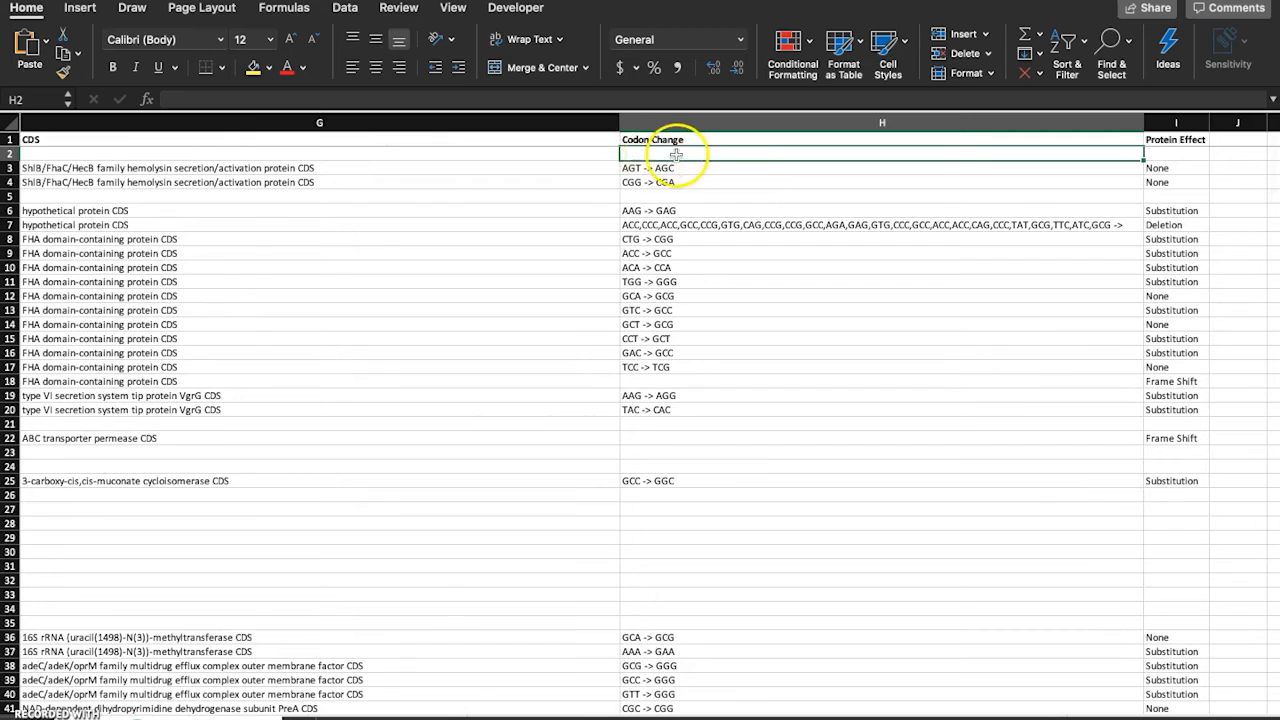
{"action": "left_click", "coordinate": [684, 169]}
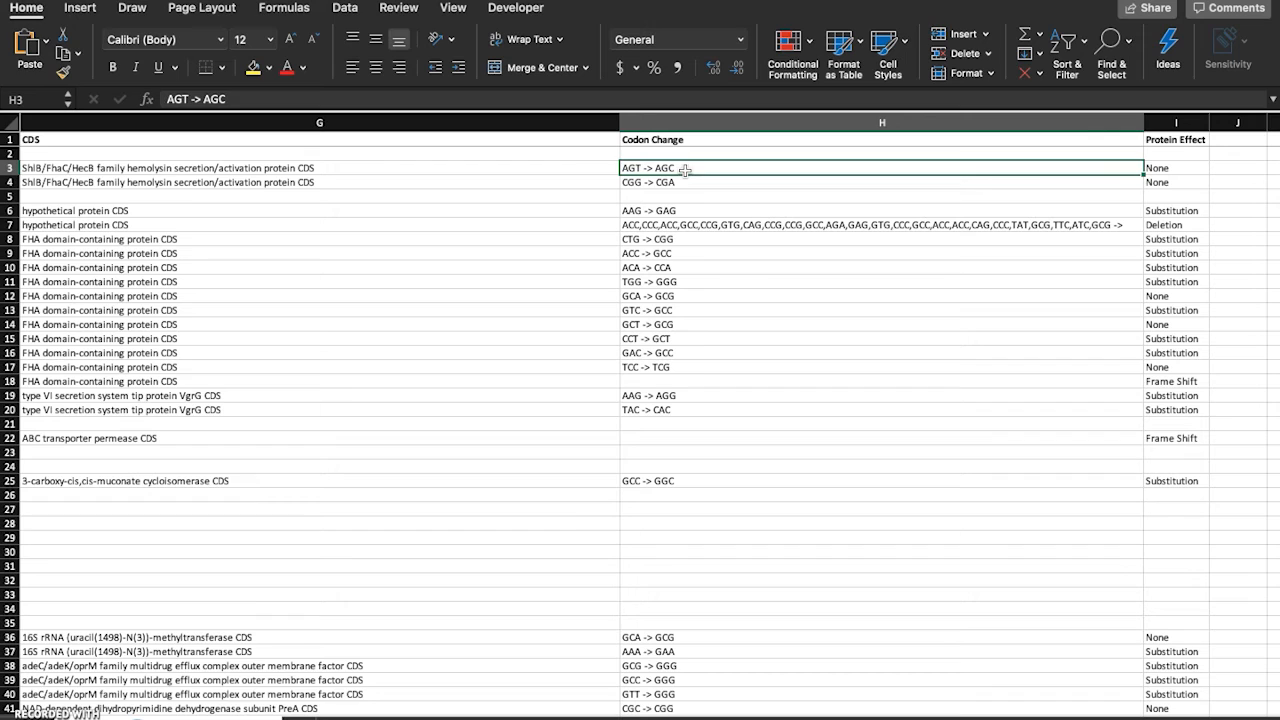
{"action": "key", "text": "Up"}
{"action": "key", "text": "Down"}
- Examine the Protein Effect column from row 3 down to row 22, and return to cell A1
{"action": "key", "text": "Right"}
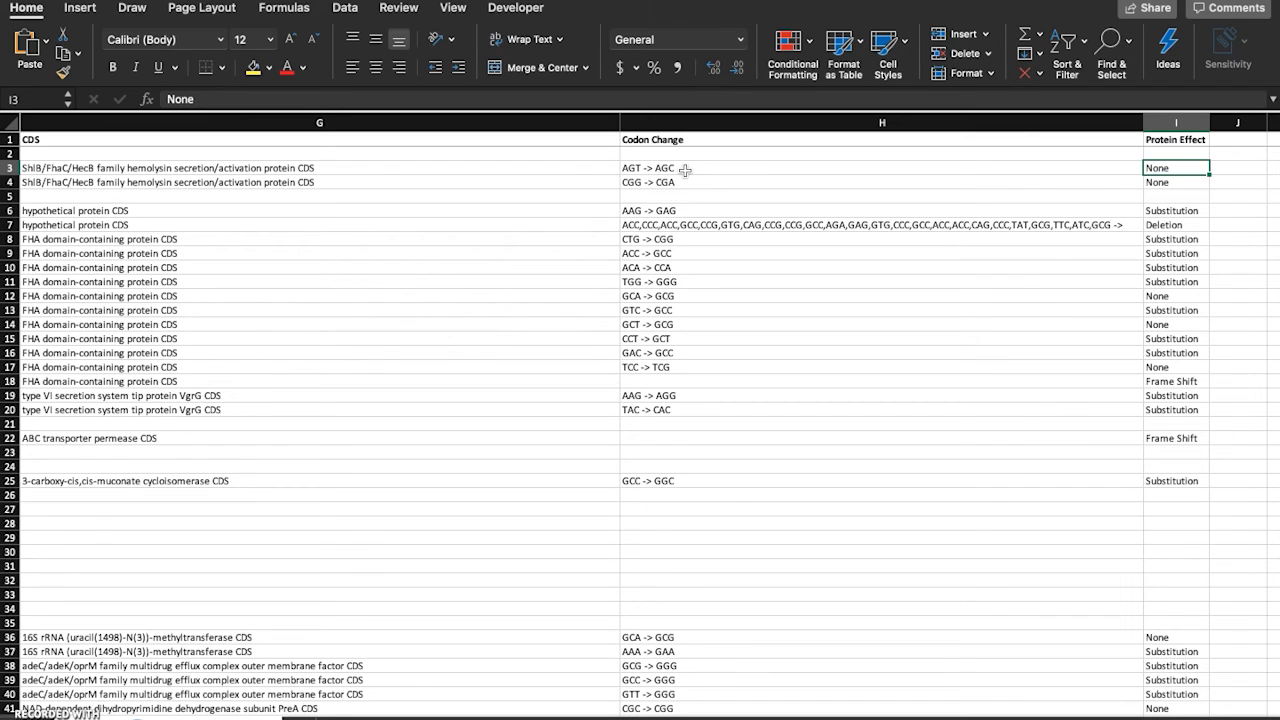
{"action": "key", "text": "Down"}
{"action": "key", "text": "Down"}
{"action": "key", "text": "Down"}
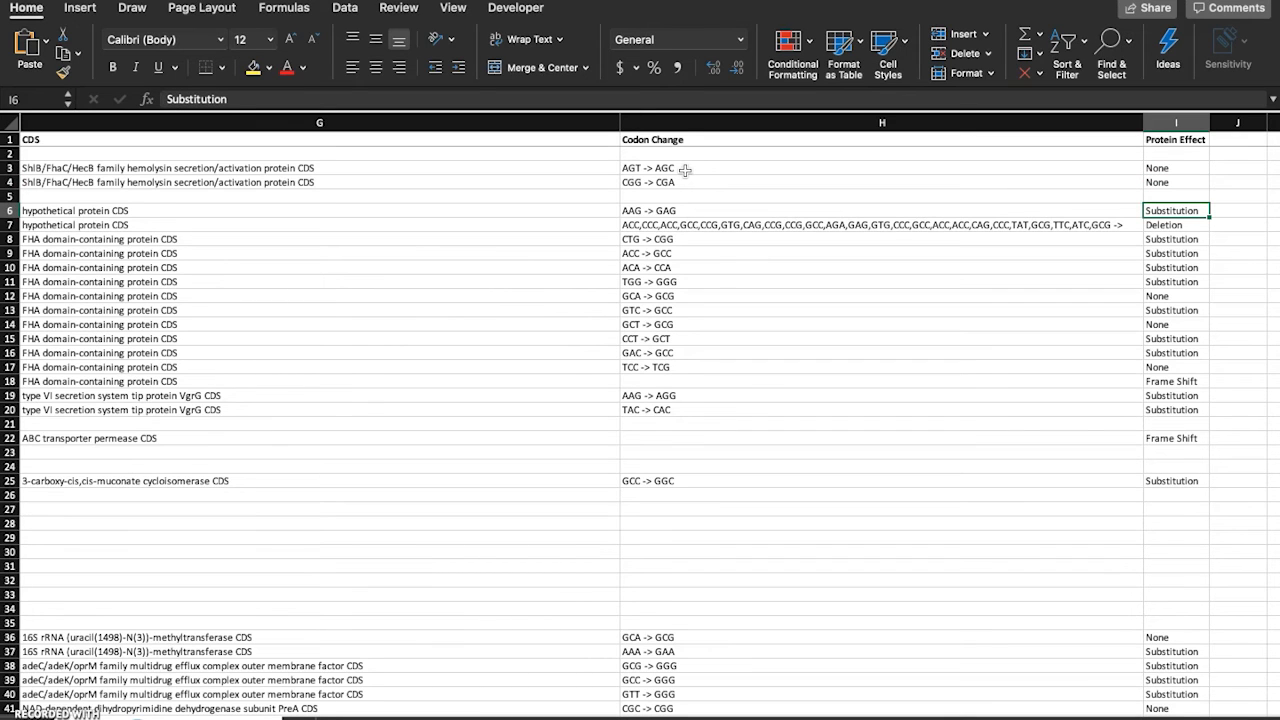
{"action": "key", "text": "Down"}
{"action": "key", "text": "Down"}
{"action": "key", "text": "Down"}
{"action": "key", "text": "Down"}
{"action": "key", "text": "Down"}
{"action": "key", "text": "Down"}
{"action": "key", "text": "Down"}
{"action": "key", "text": "Down"}
{"action": "key", "text": "Down"}
{"action": "key", "text": "Down"}
{"action": "key", "text": "Down"}
{"action": "key", "text": "Down"}
{"action": "key", "text": "Down"}
{"action": "key", "text": "Down"}
{"action": "key", "text": "Down"}
{"action": "key", "text": "Down"}
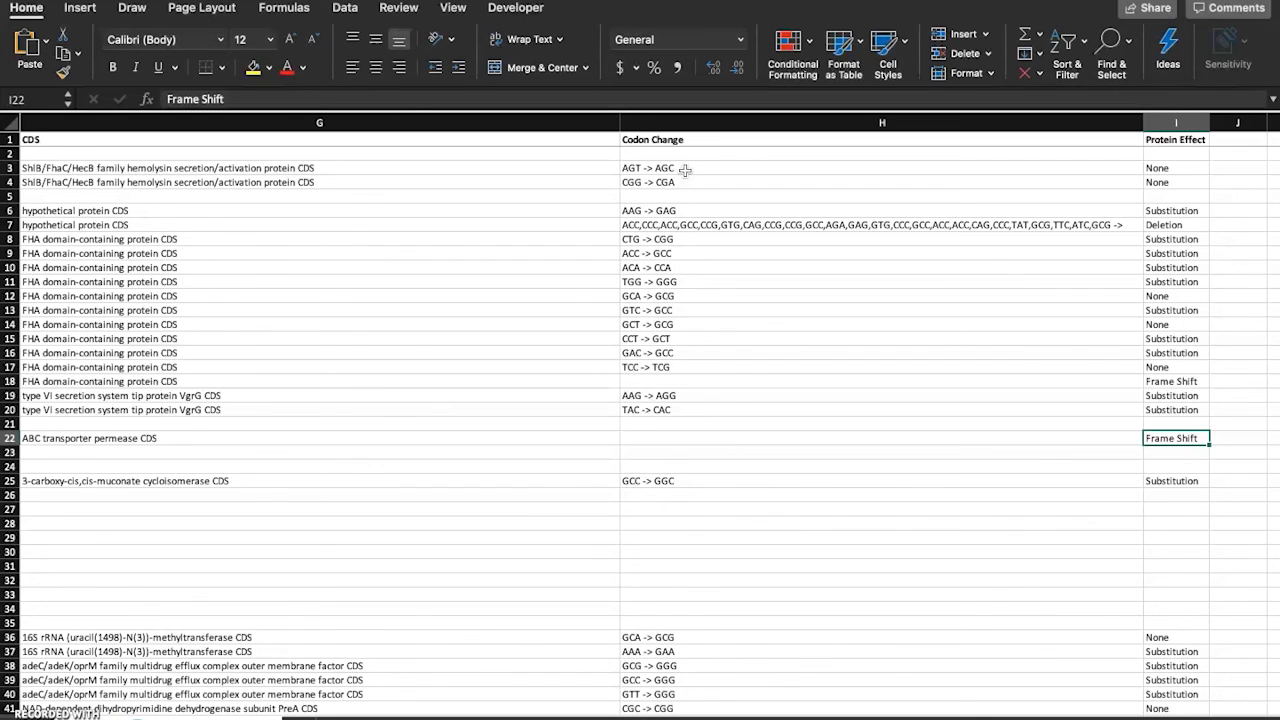
{"action": "left_click", "coordinate": [1166, 155]}
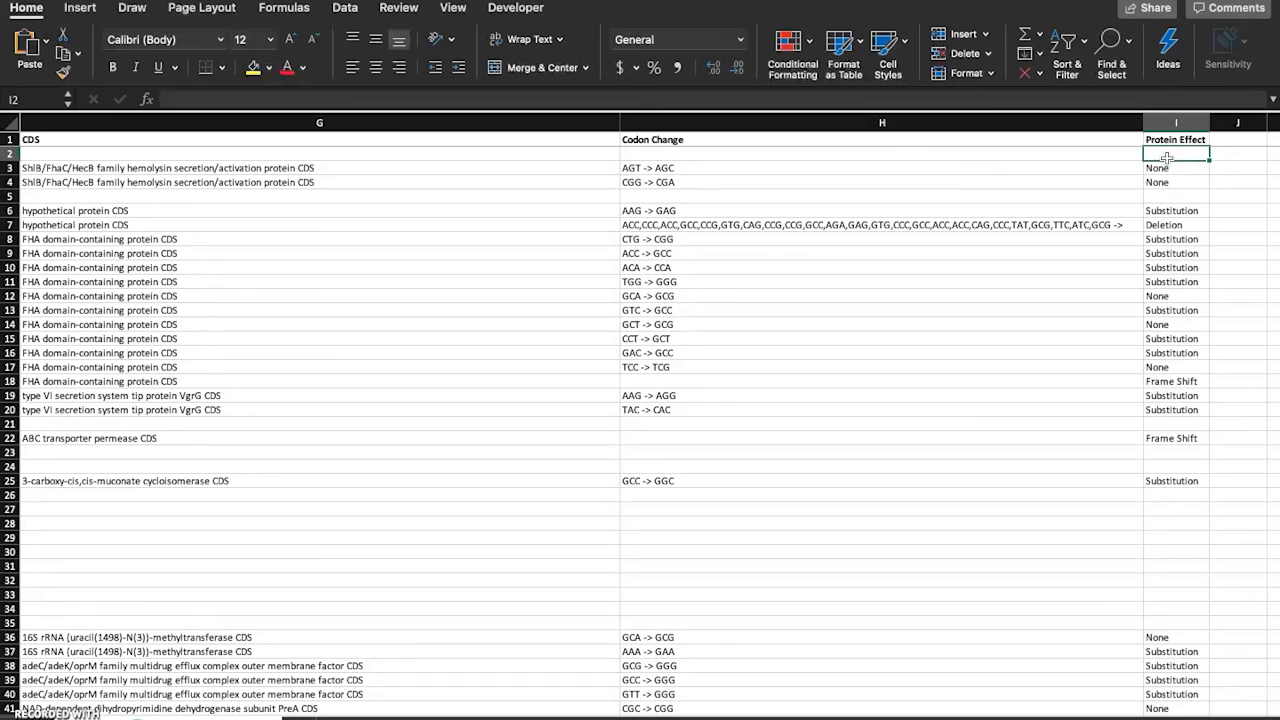
{"action": "key", "text": "Home"}
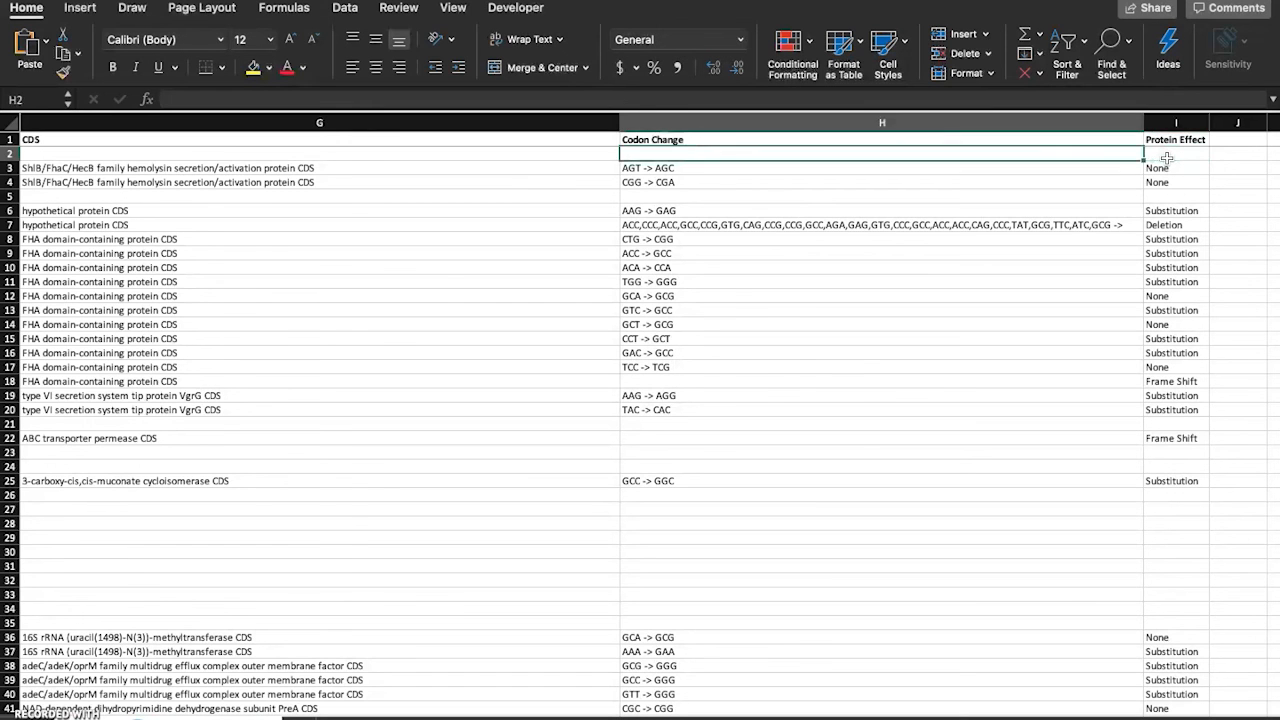
{"action": "key", "text": "Up"}
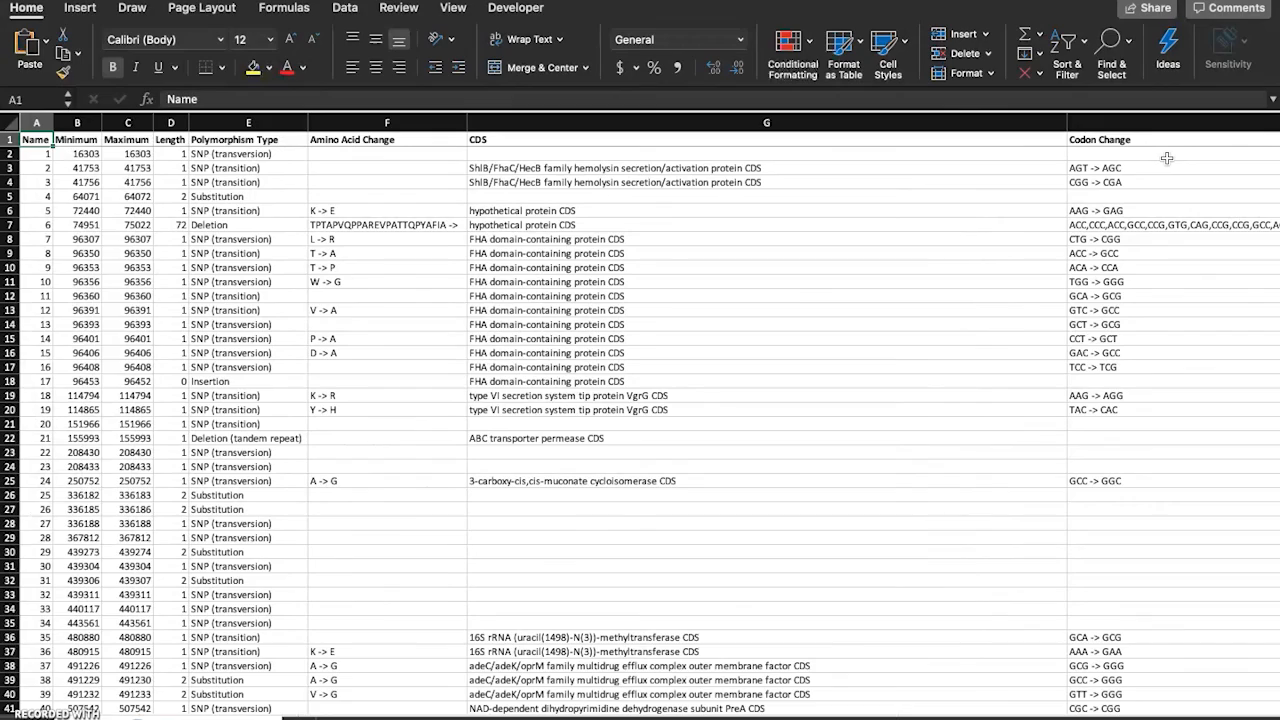